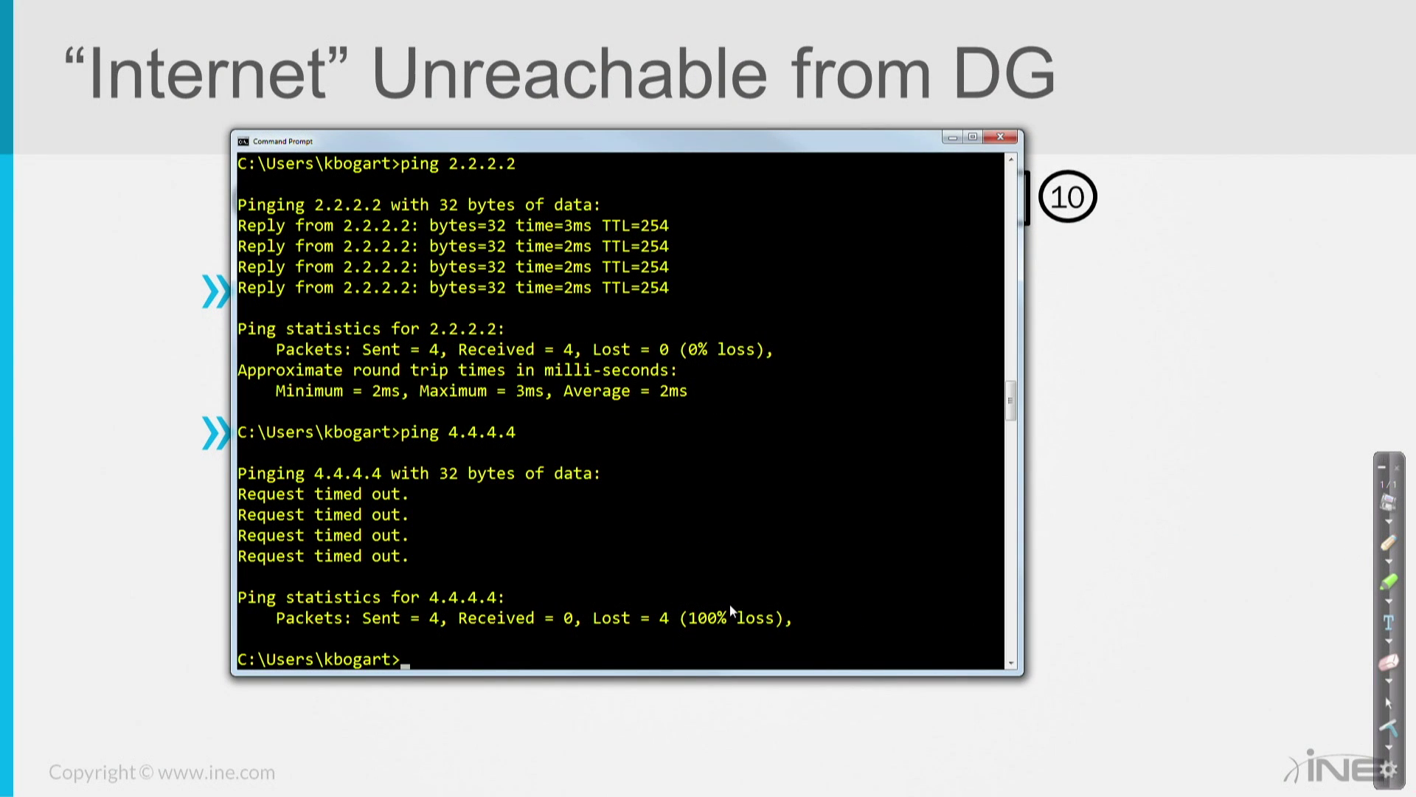
Run tracert 8.8.8.8 in Command Prompt and let it finish at google-public-dns-a.google.com after ten hops
type("tracert 8.8.8.8")
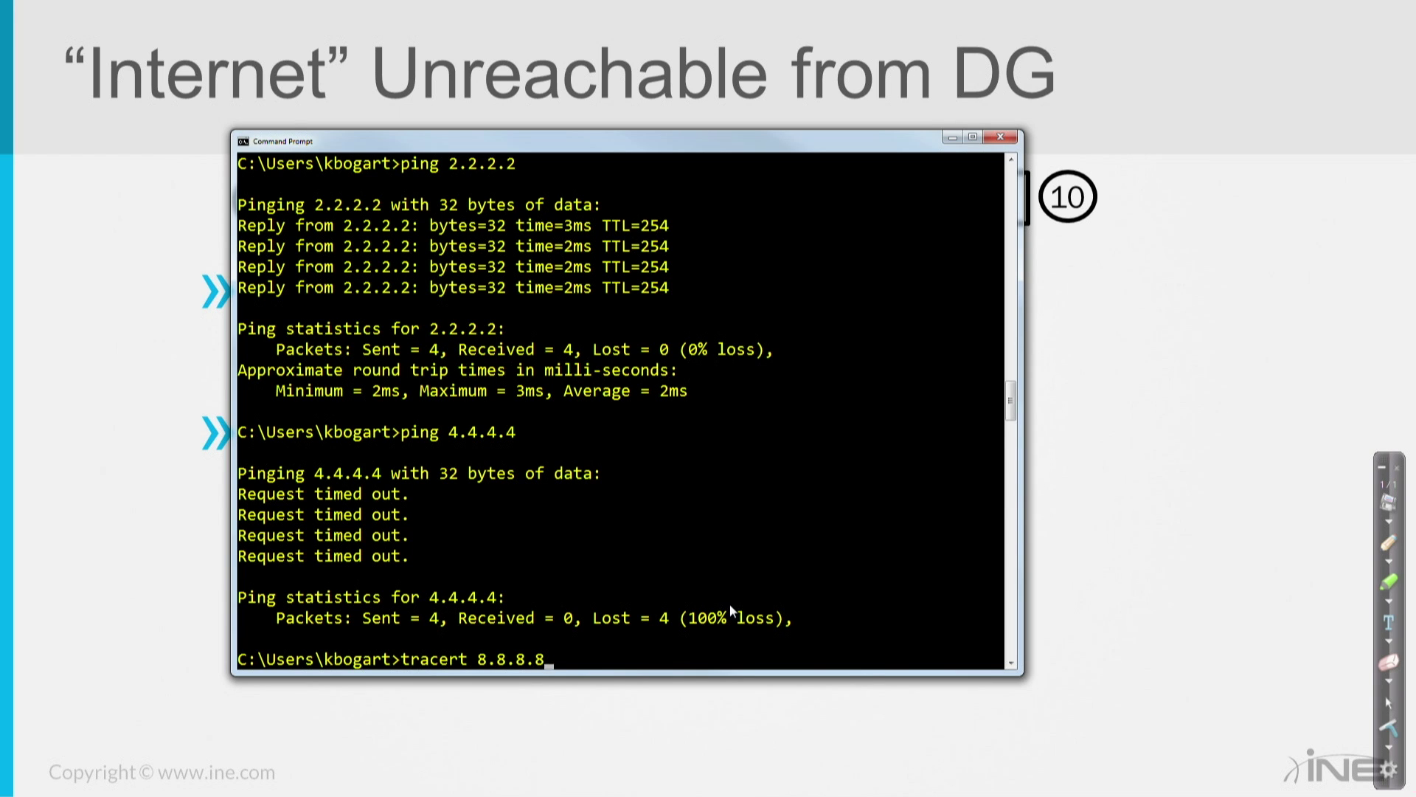
key("Return")
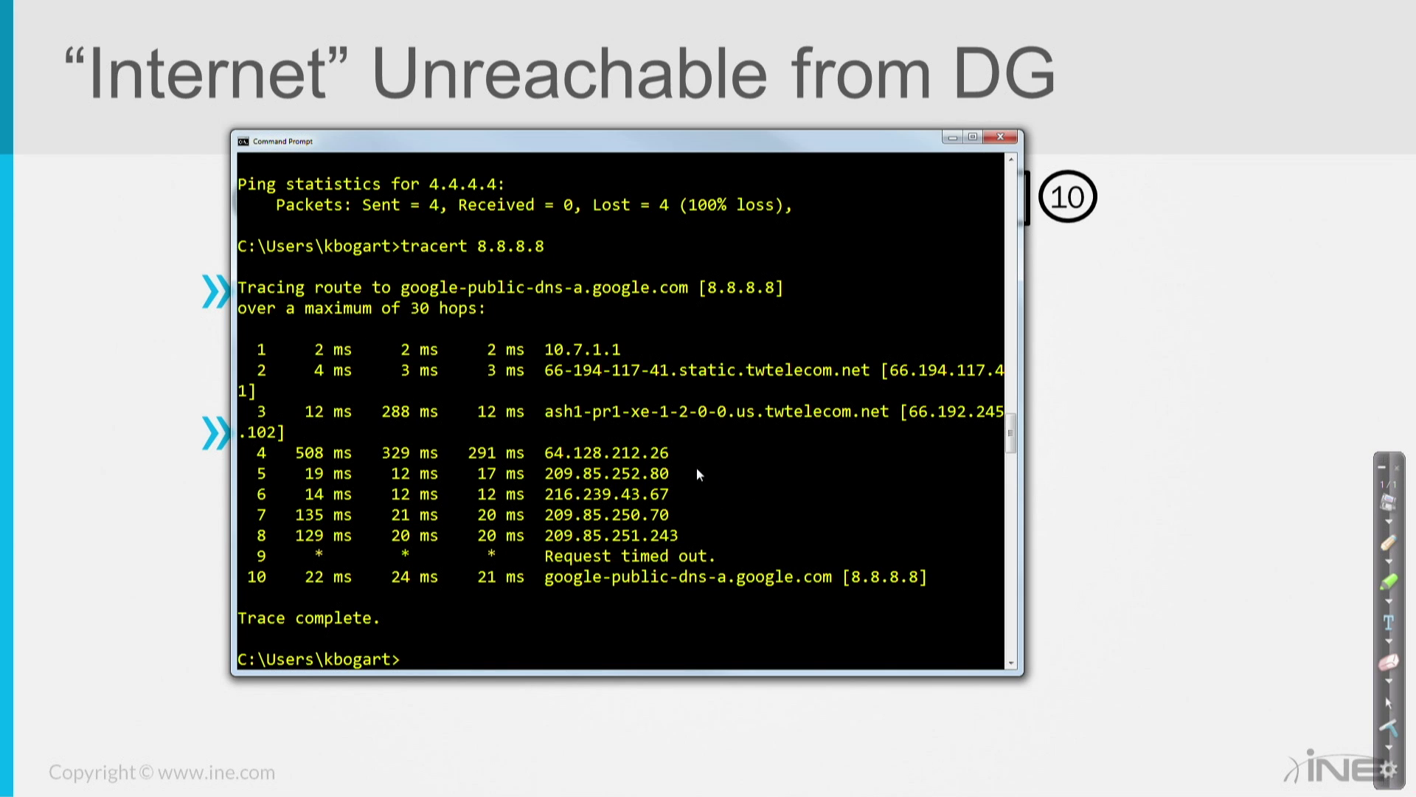
key("Return")
key("Return")
key("Return")
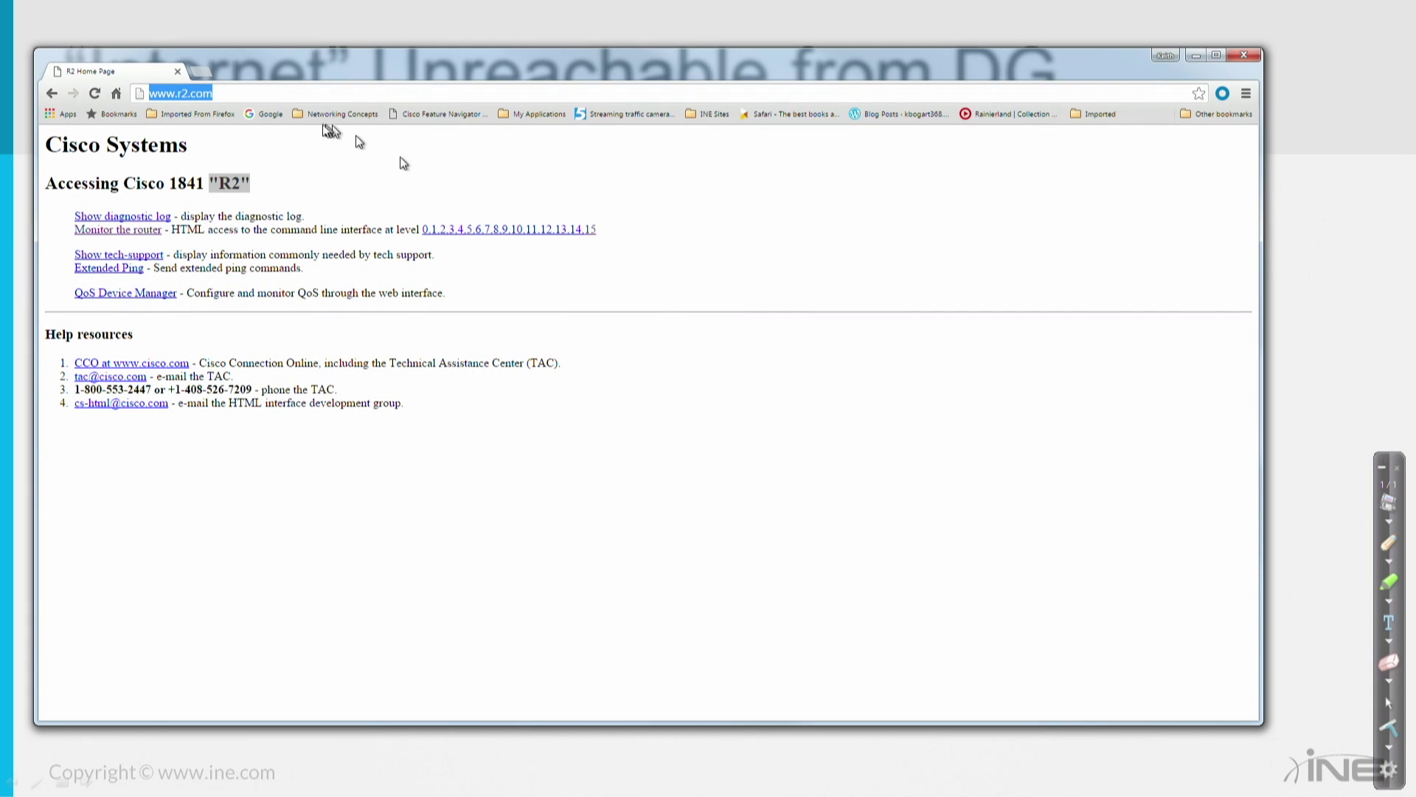
left_click(185, 93)
key("BackSpace")
type("4")
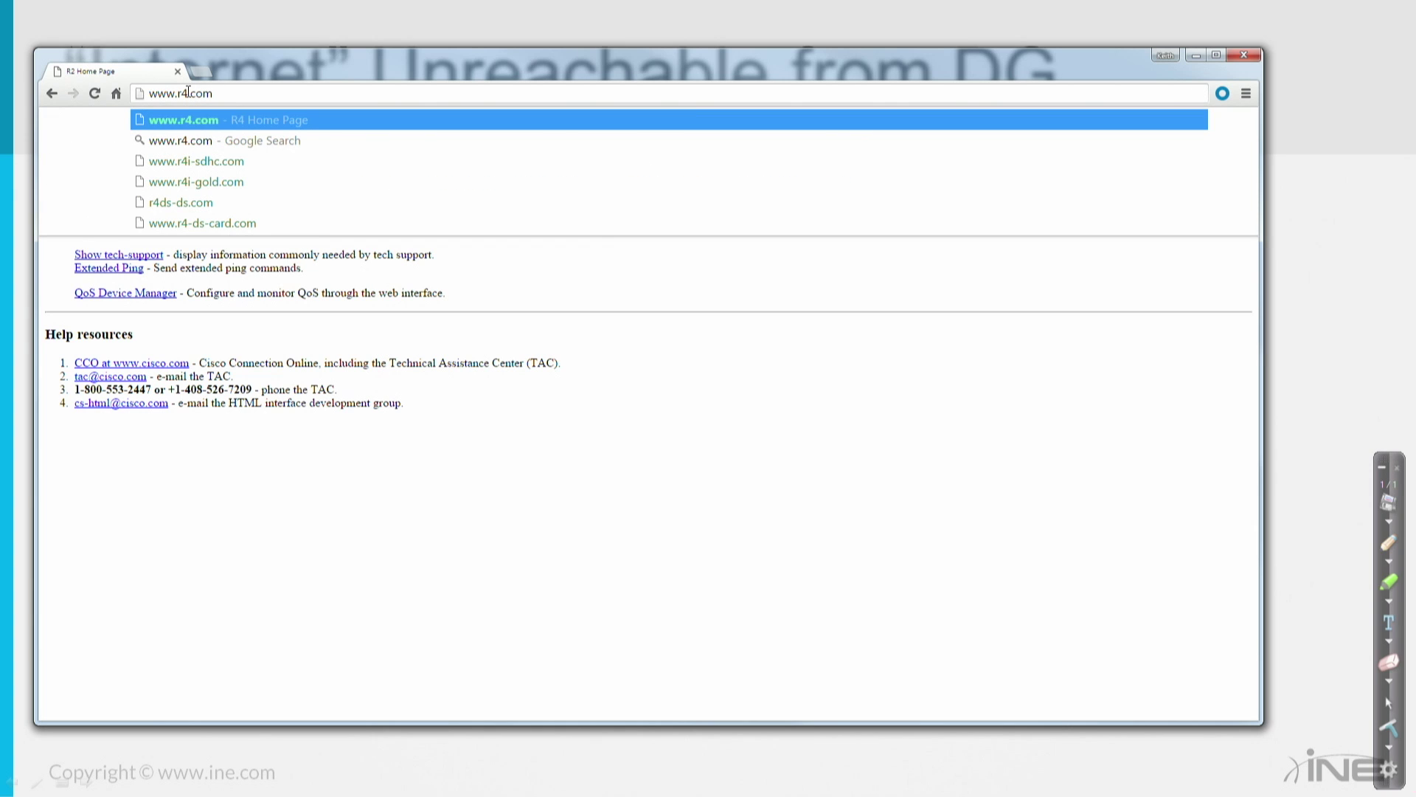
key("Return")
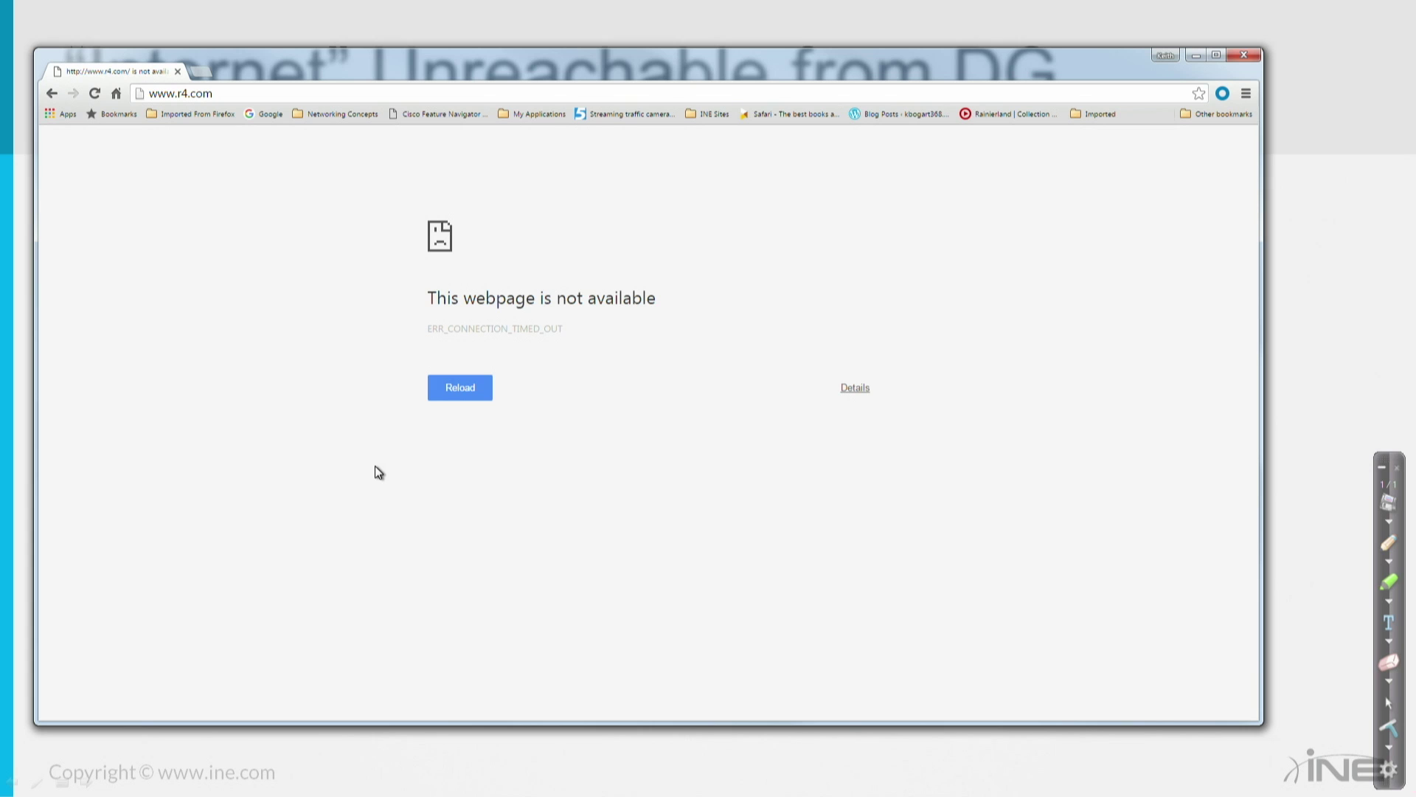
key("F5")
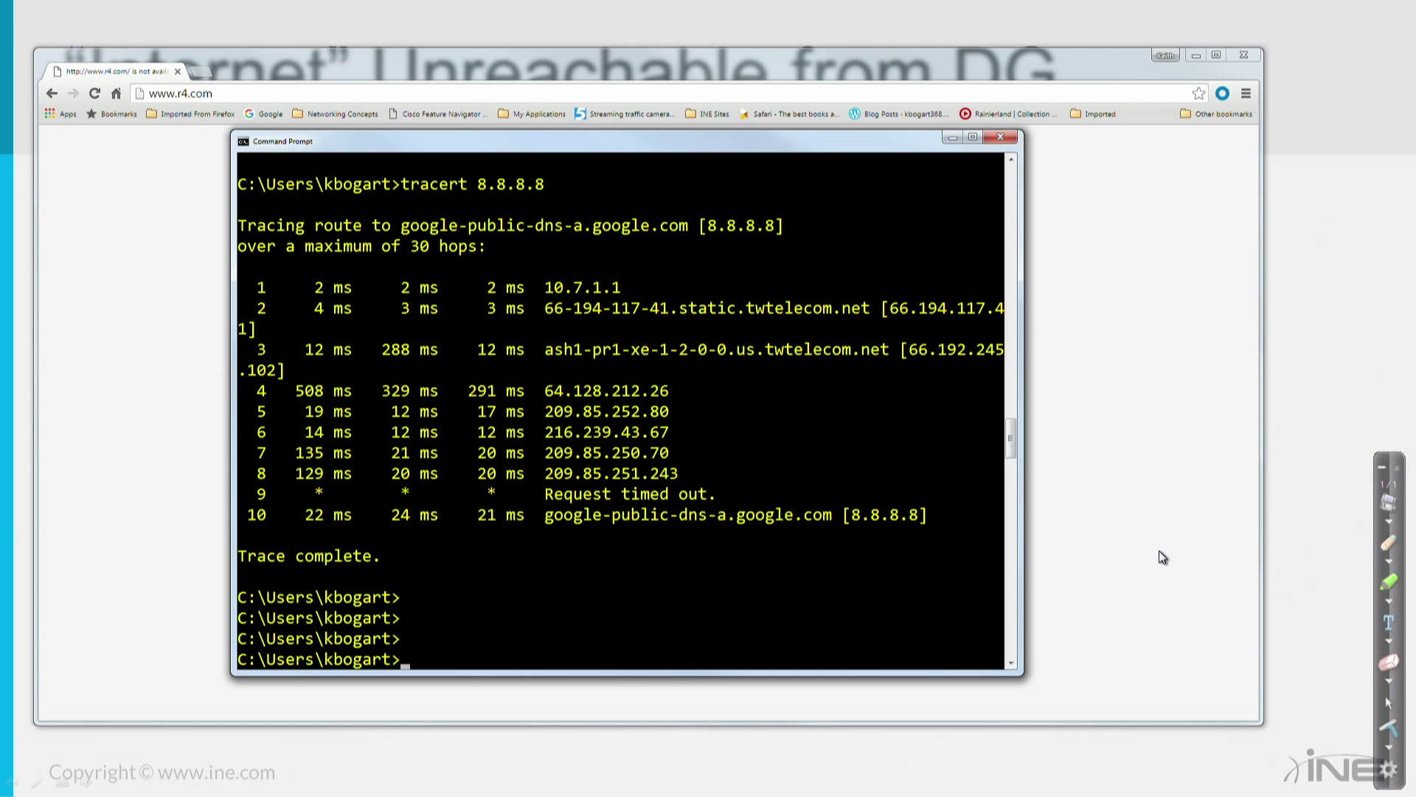
Run tracert 4.4.4.4 in Command Prompt, which times out after hop 3.3.3.3
type("tracert 4.4.4.4")
key("Return")
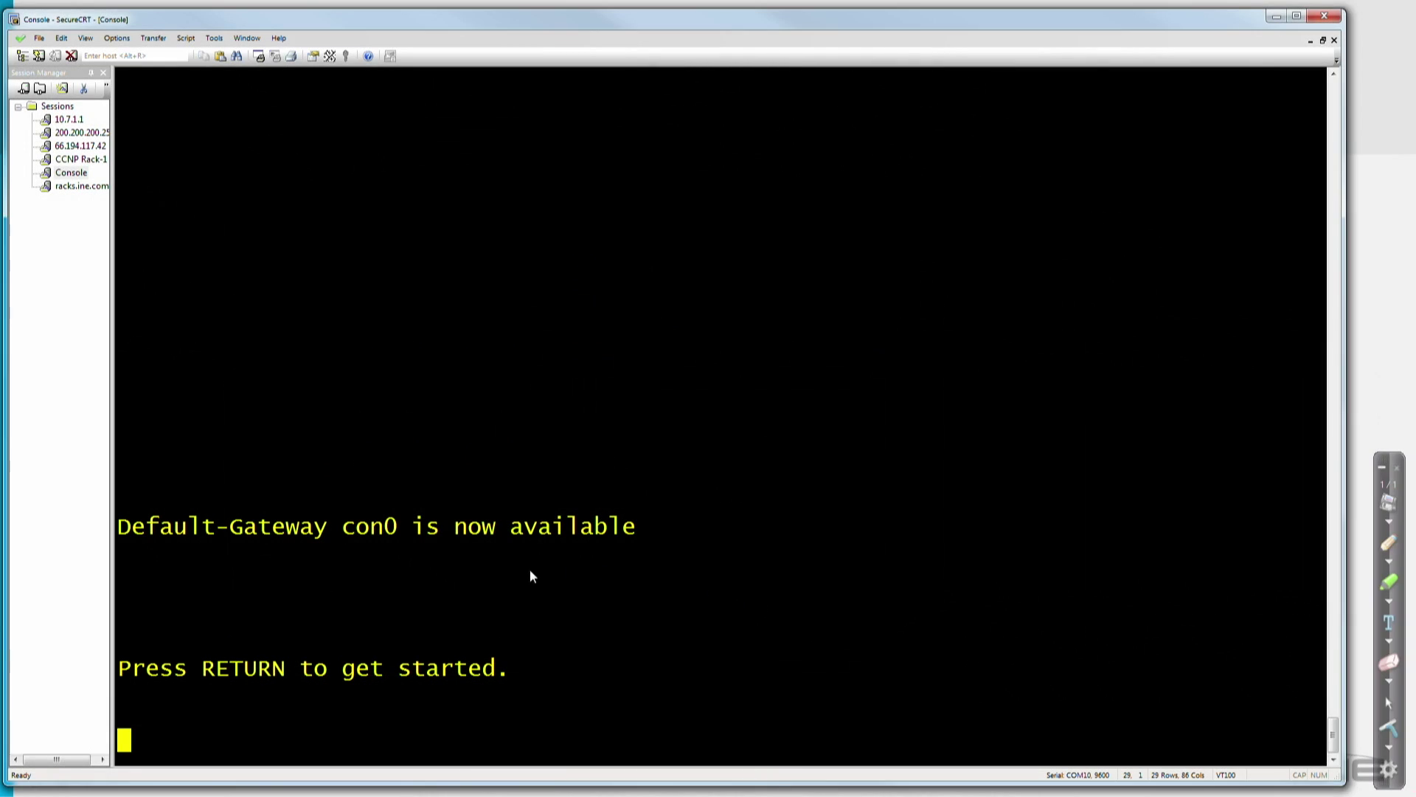
Enter privileged mode on the Default-Gateway router with en and enter traceroute 4.4.4.4
key("Return")
key("Return")
key("Return")
type("en")
key("Return")
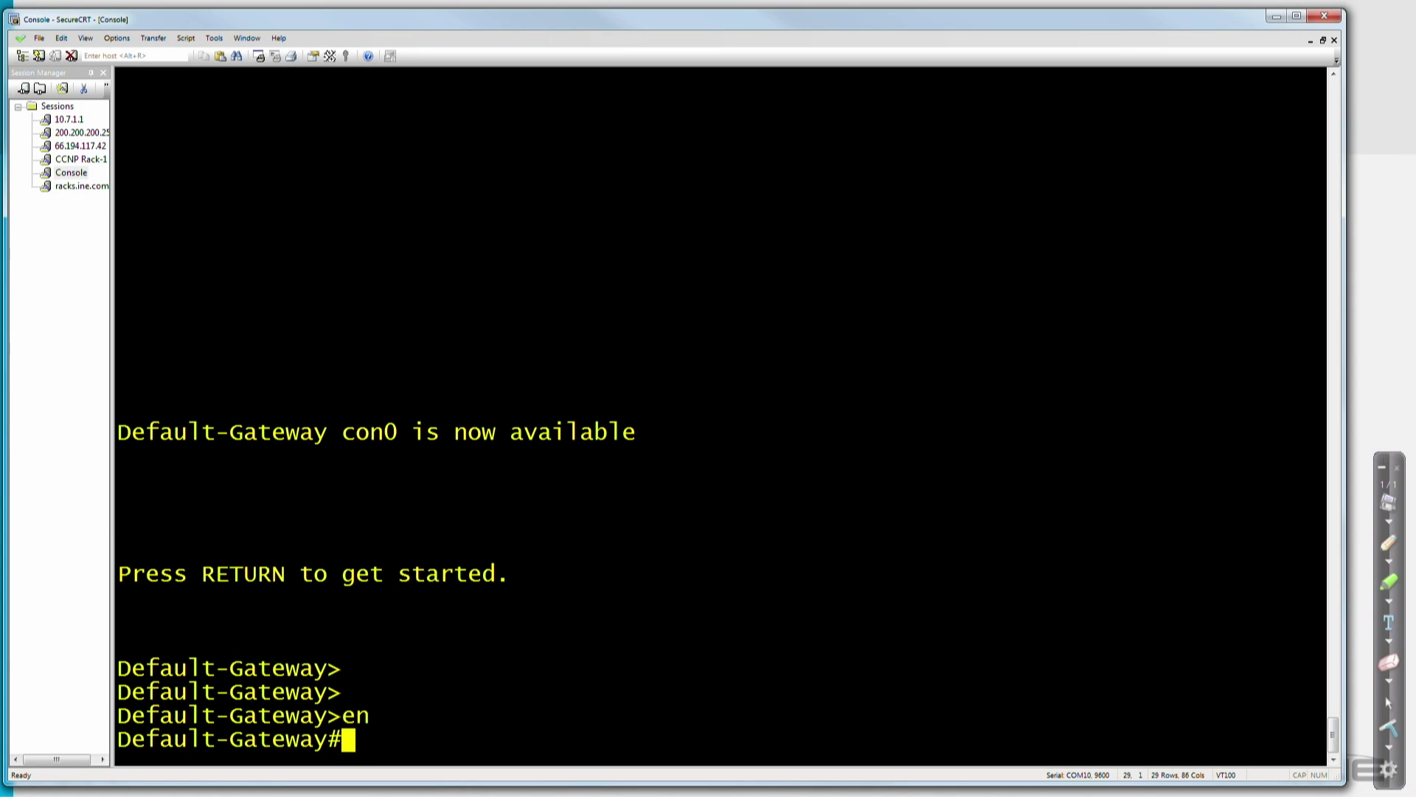
type("traceroute ")
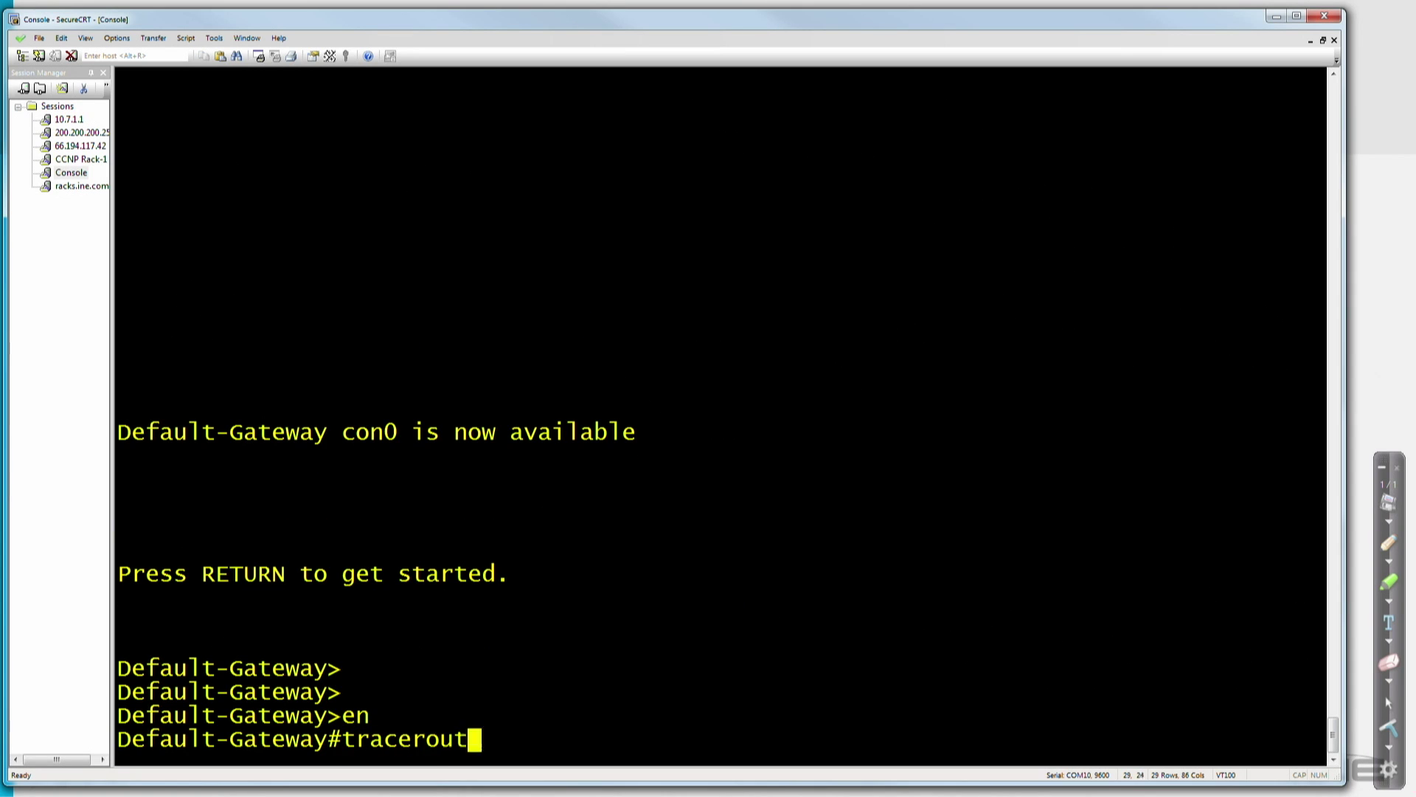
type("4.4.4.4")
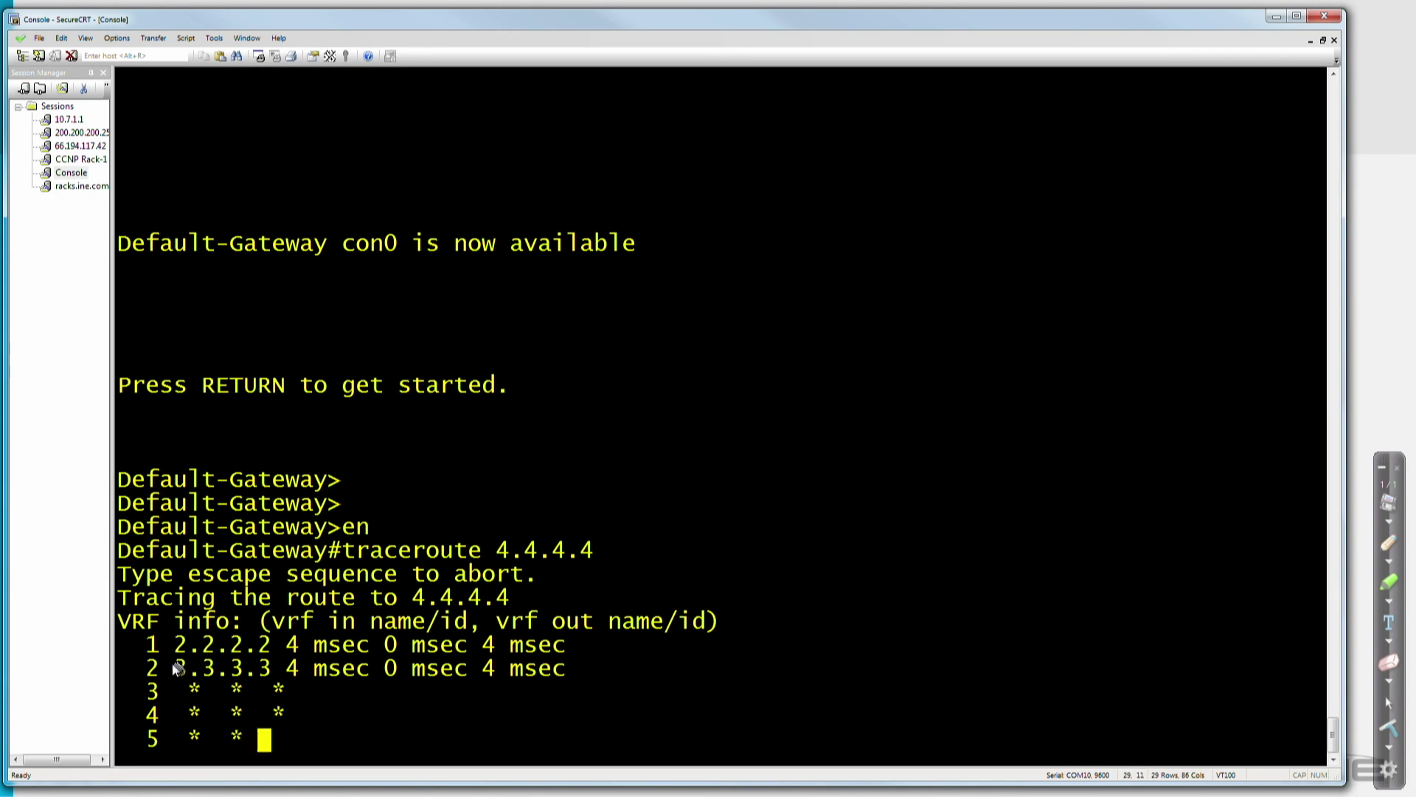
Highlight the 3.3.3.3 hop, the header lines and the 4.4.4.4 destination in the traceroute output
left_click_drag(171, 662, 270, 669)
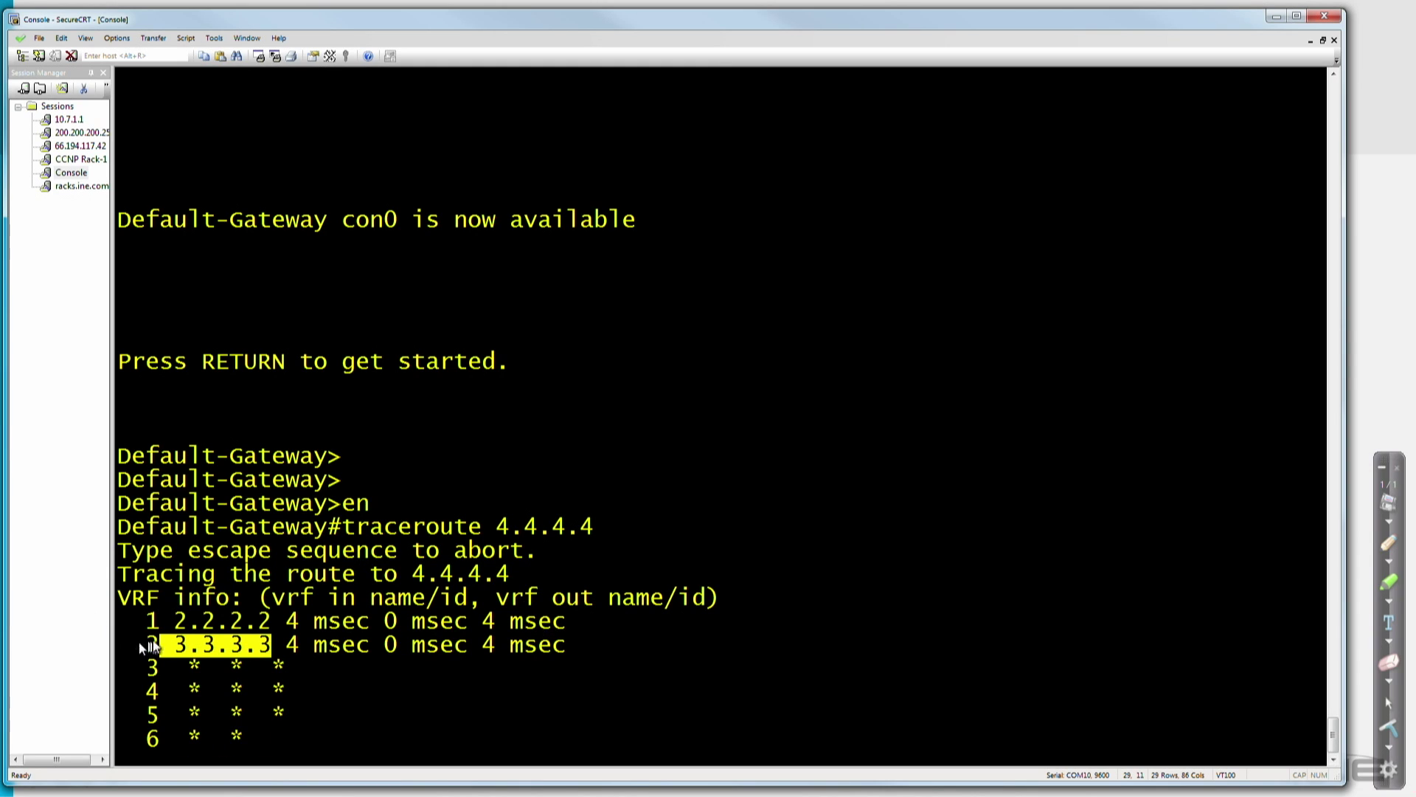
left_click_drag(174, 640, 273, 635)
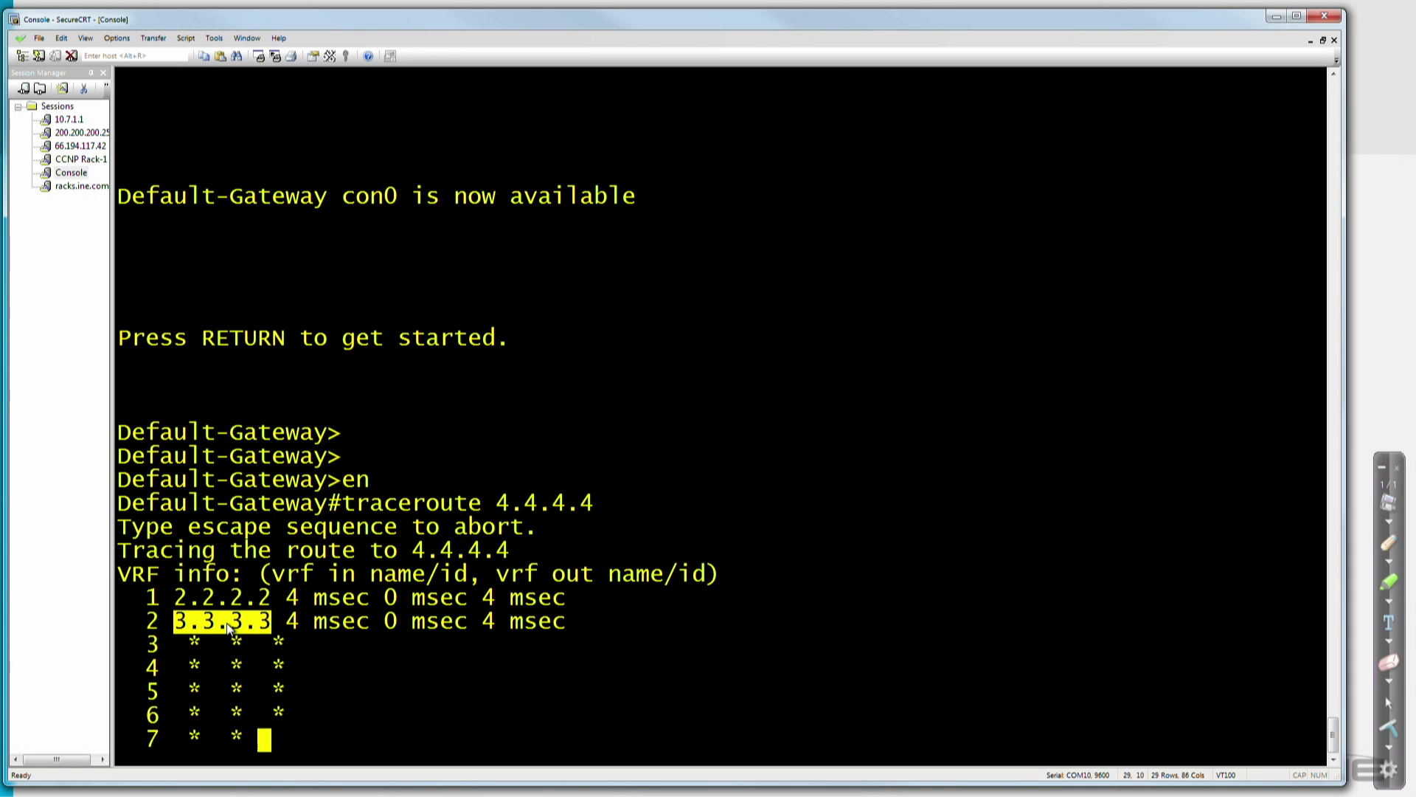
left_click_drag(411, 550, 514, 509)
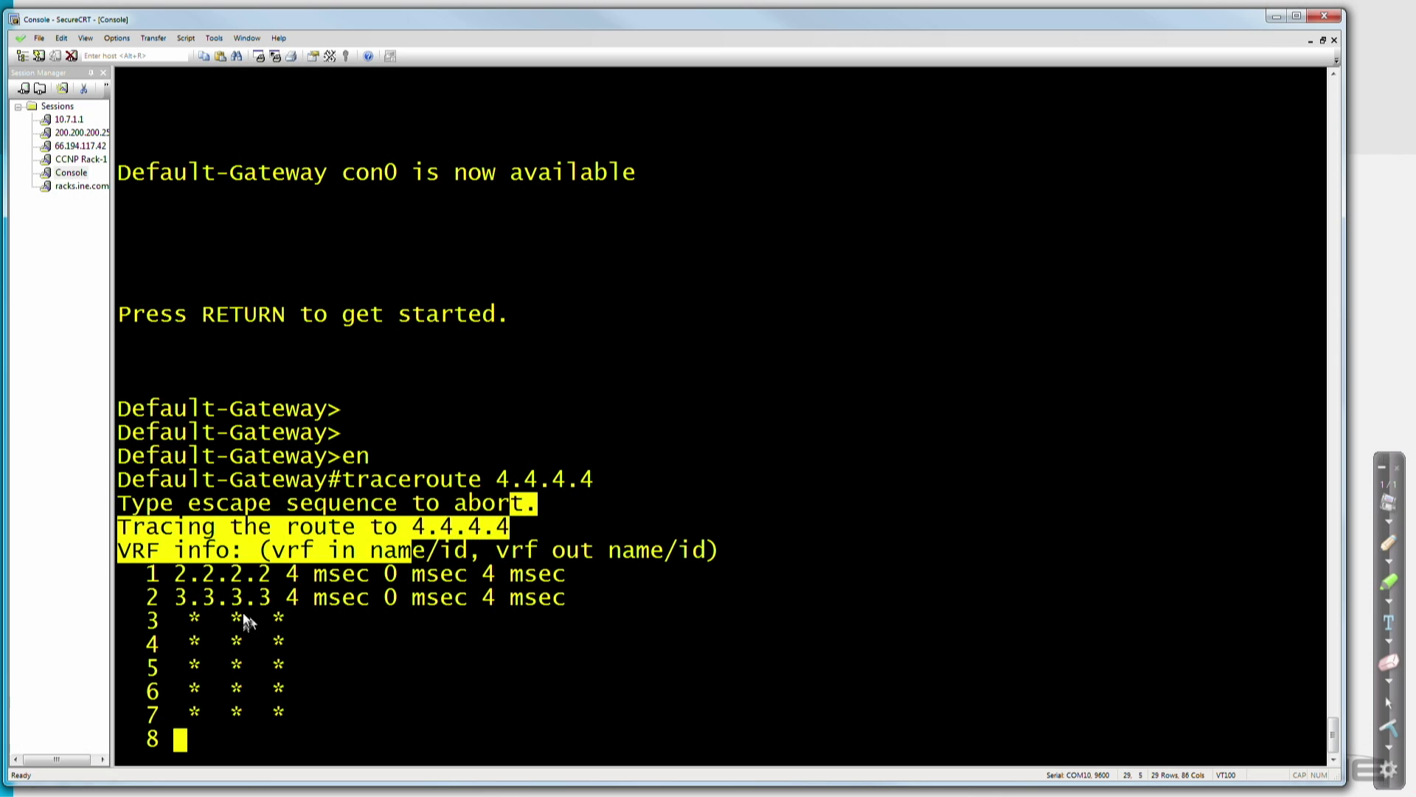
left_click_drag(164, 596, 271, 593)
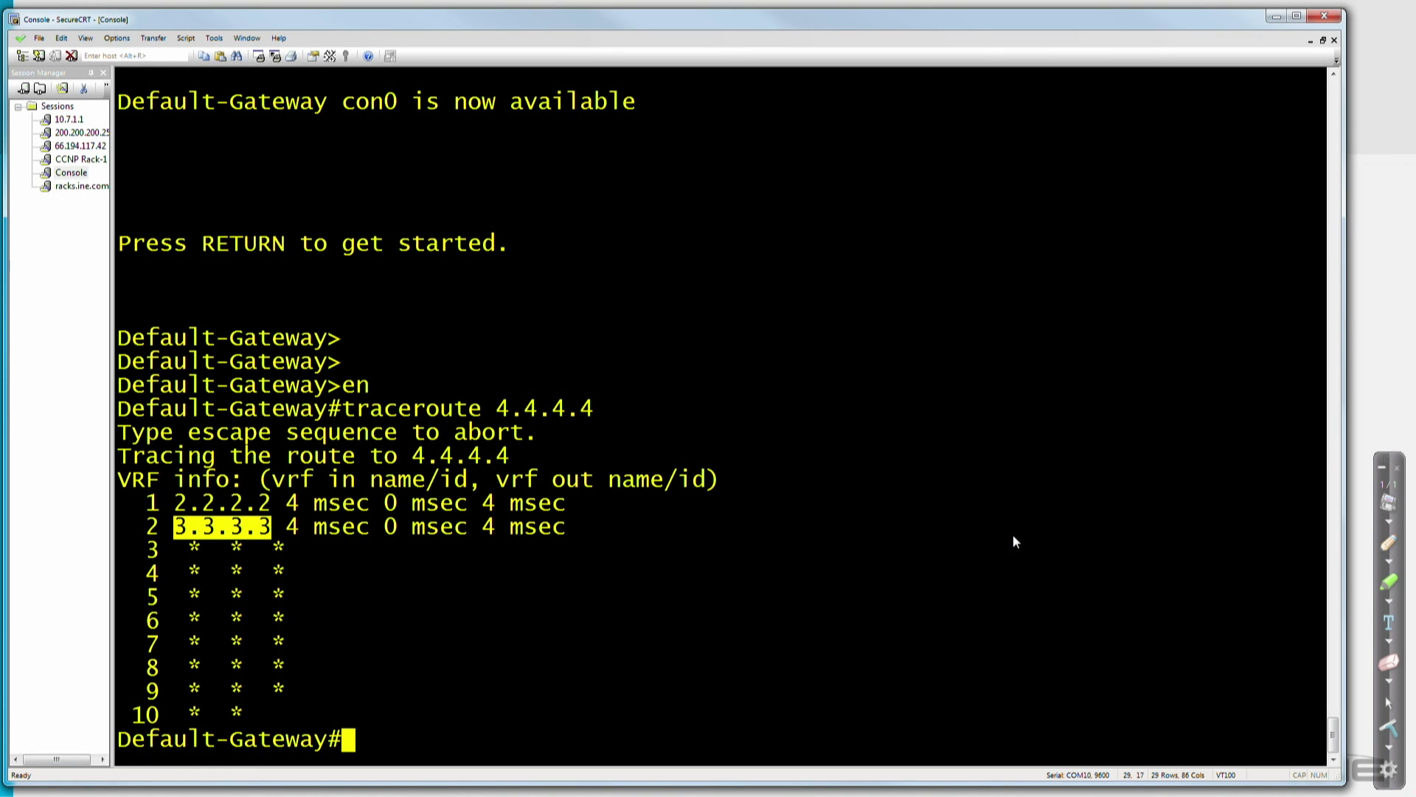
left_click_drag(383, 457, 513, 456)
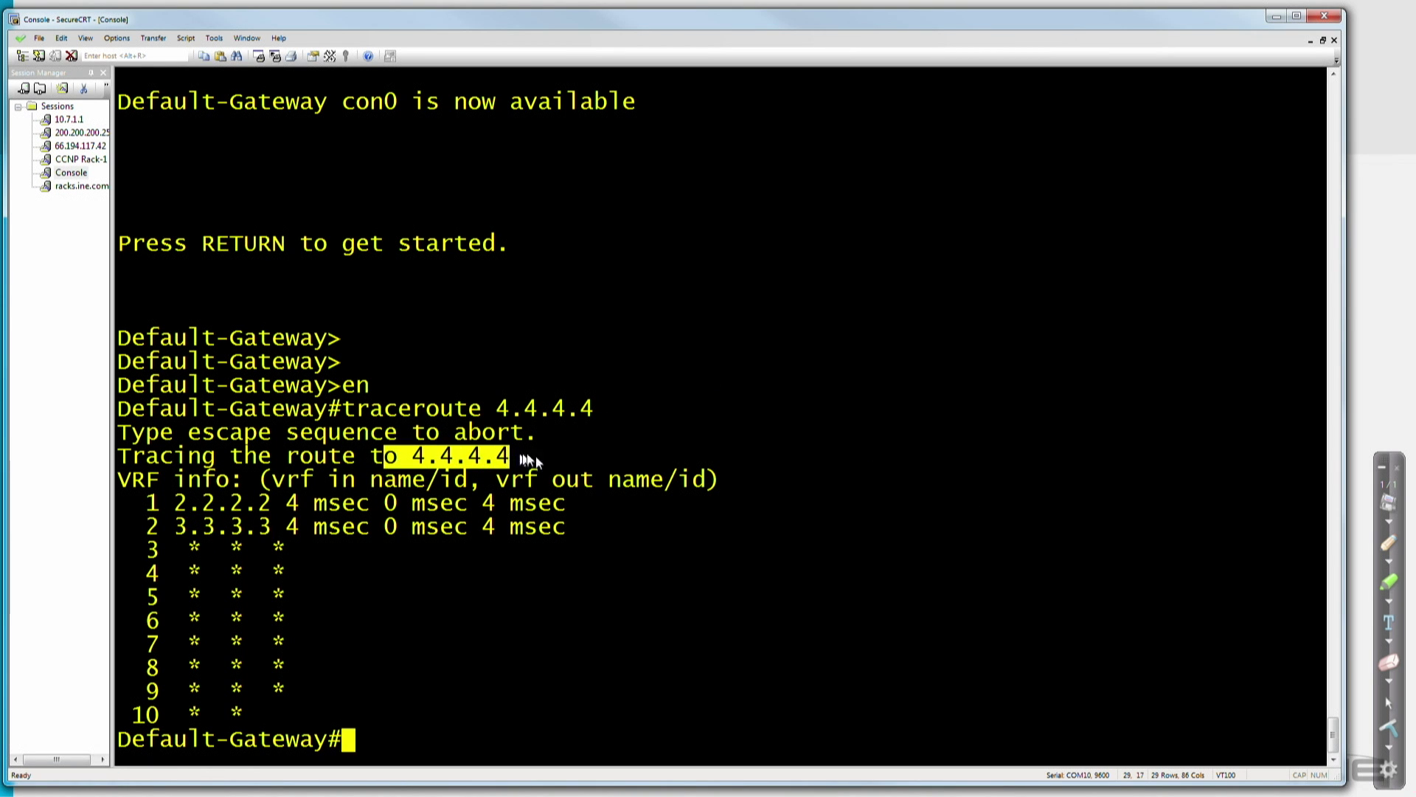
Page through the sh run output to the Serial0/1/0 and access-list 1 settings, then bring up the topology diagram
type("sh run")
key("Return")
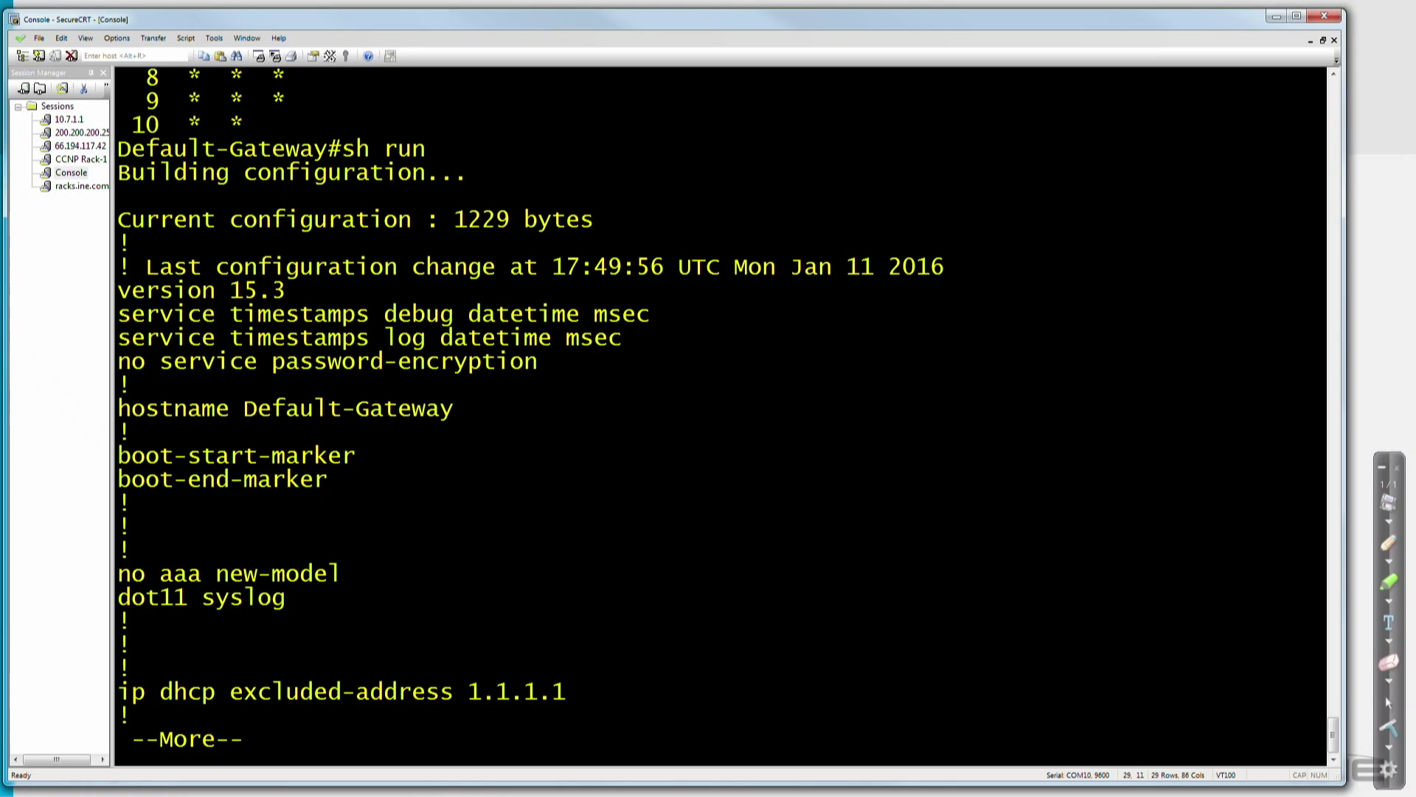
key("space")
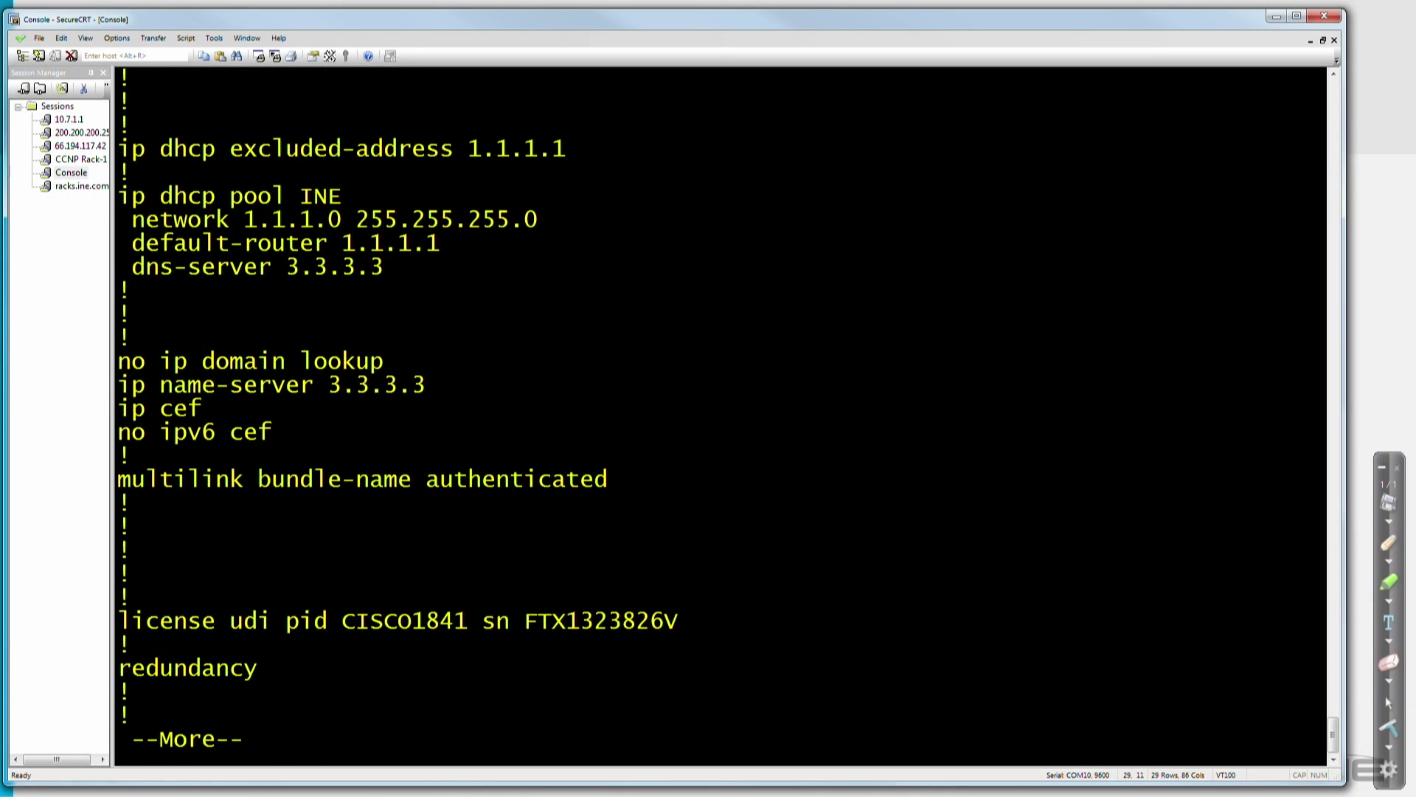
key("space")
key("space")
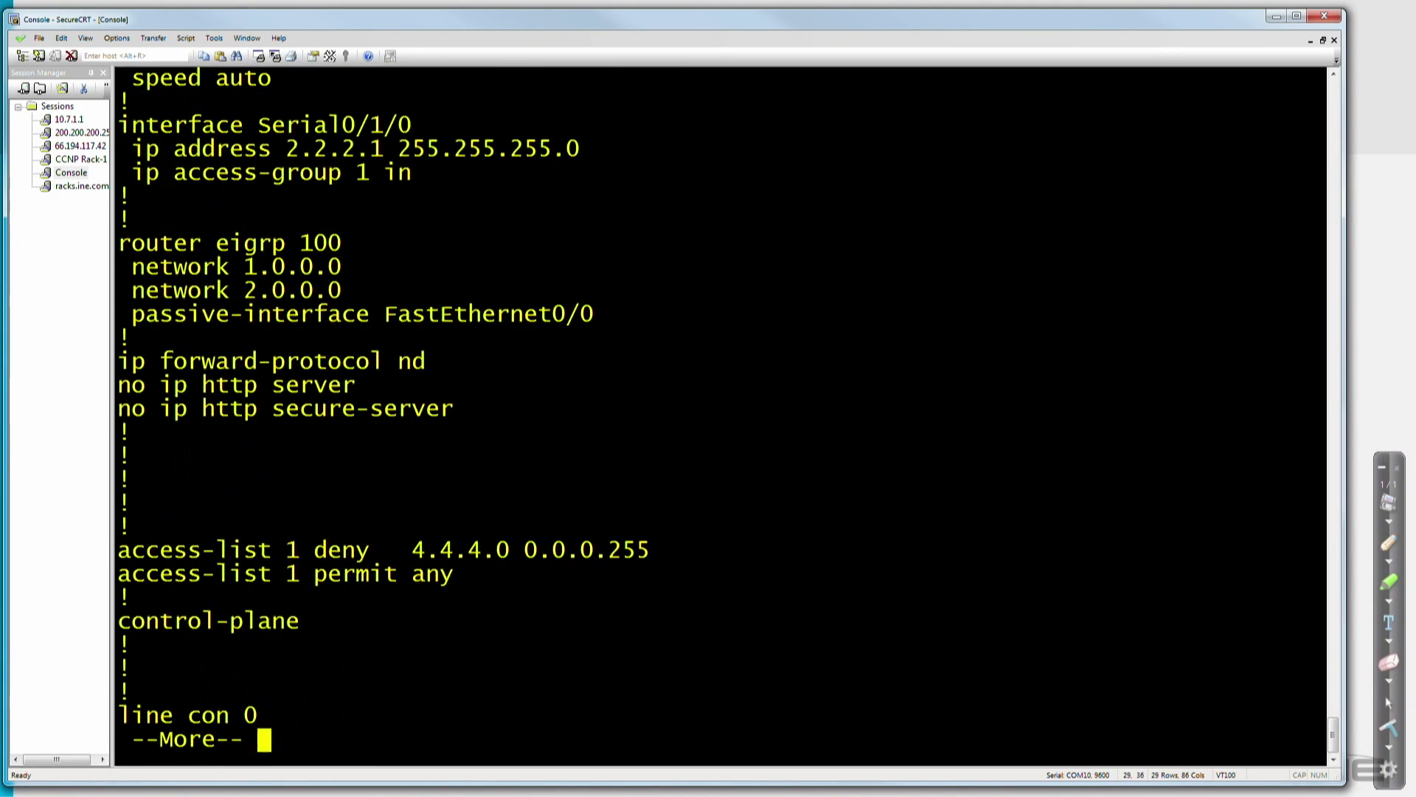
key("space")
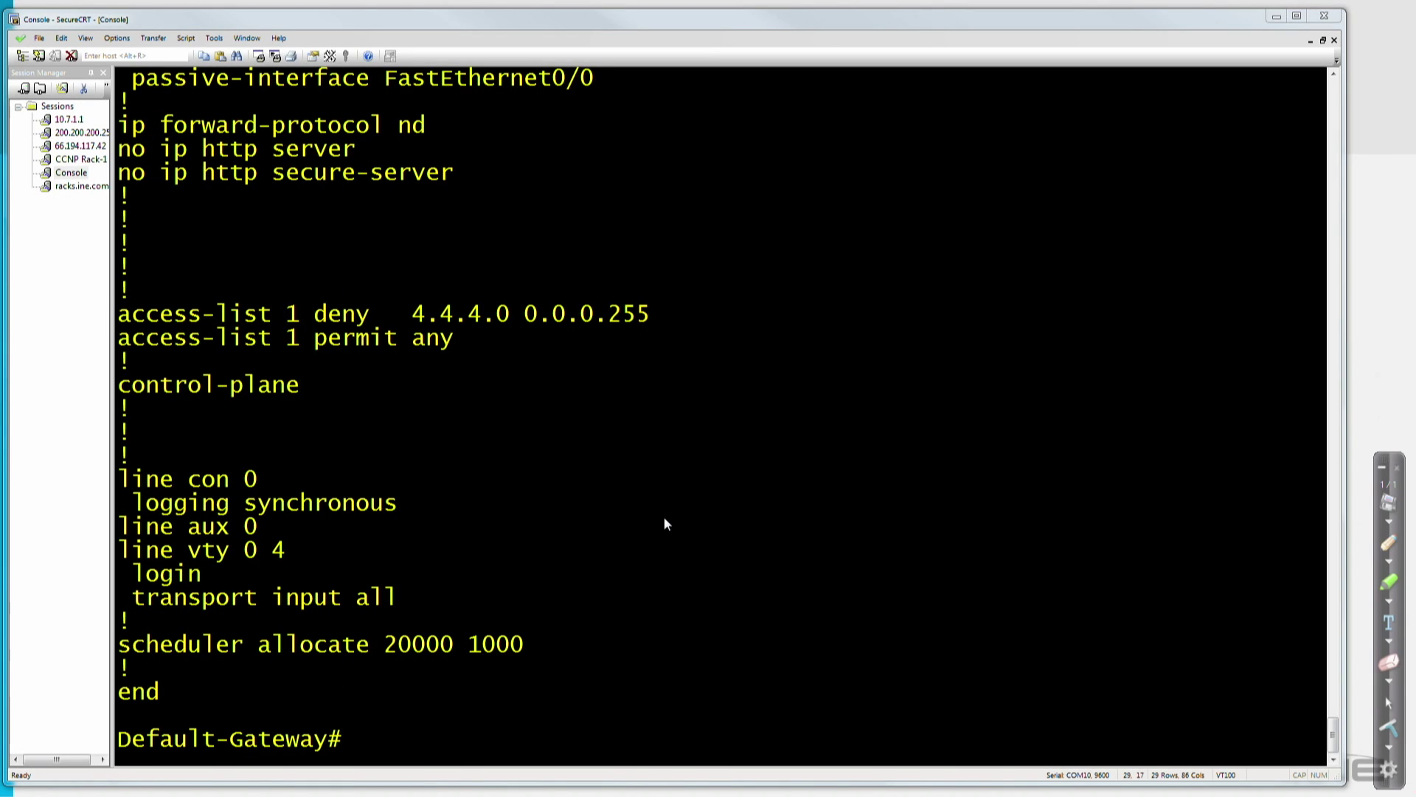
key("alt+Tab")
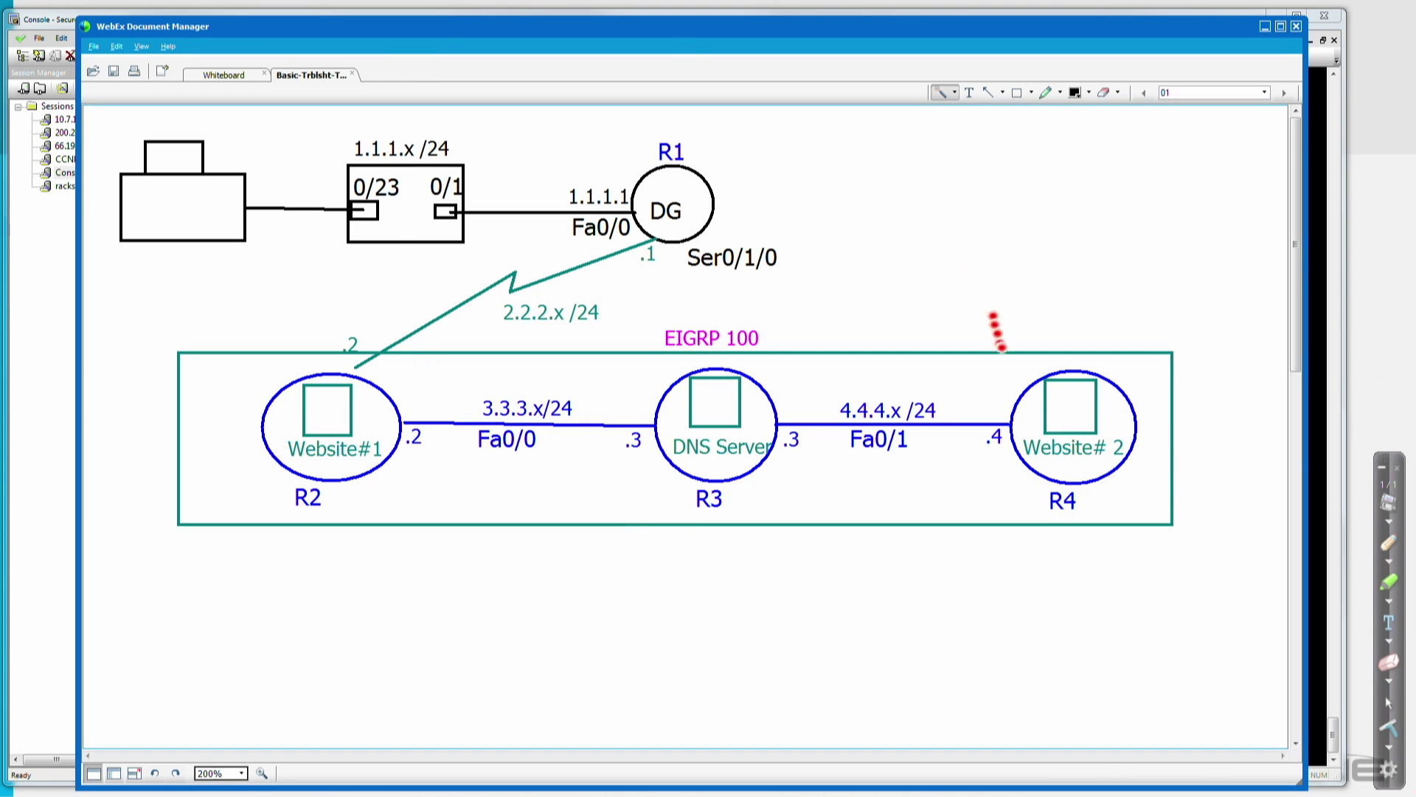
Draw red arrows both ways between R2 and the DG router on the diagram
left_click(986, 93)
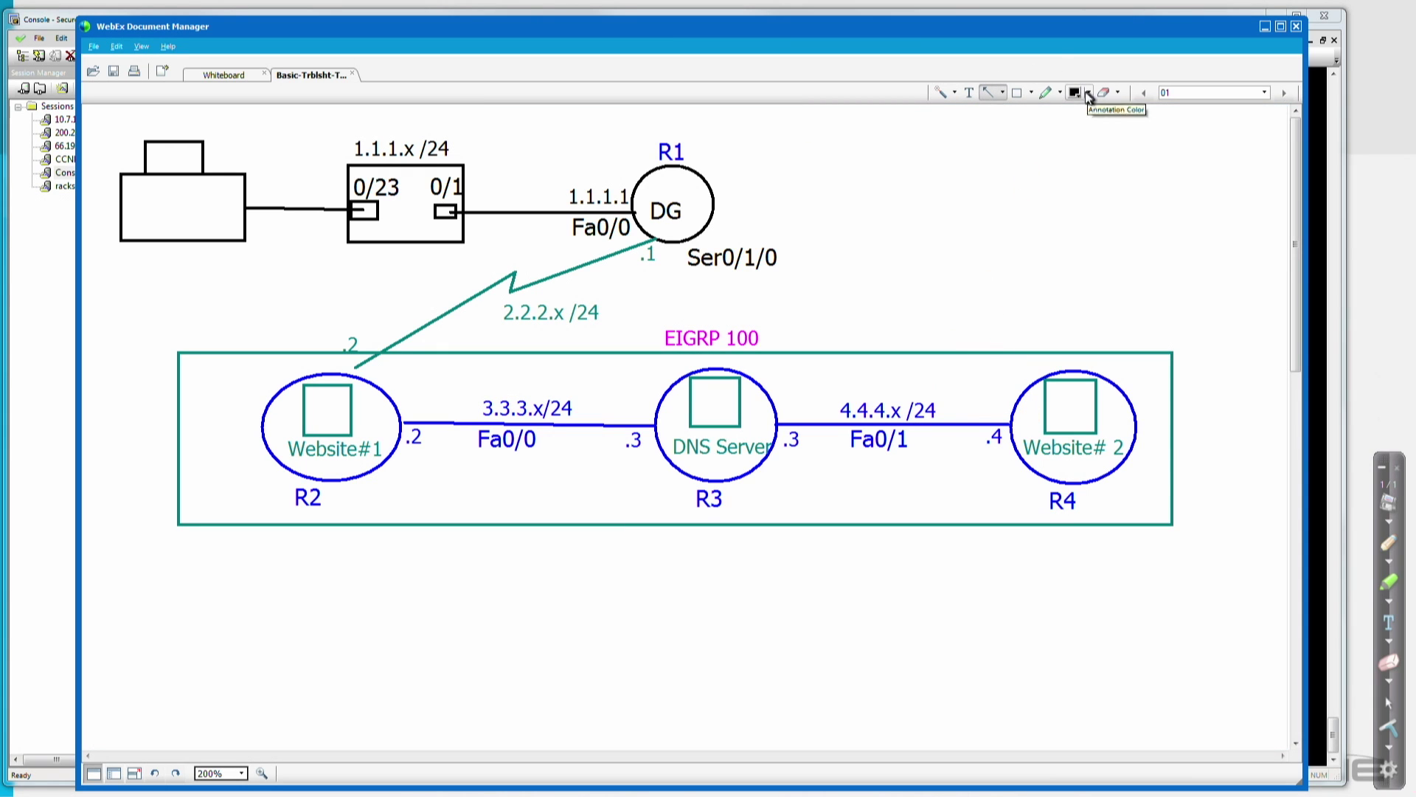
left_click(1089, 93)
left_click(1104, 112)
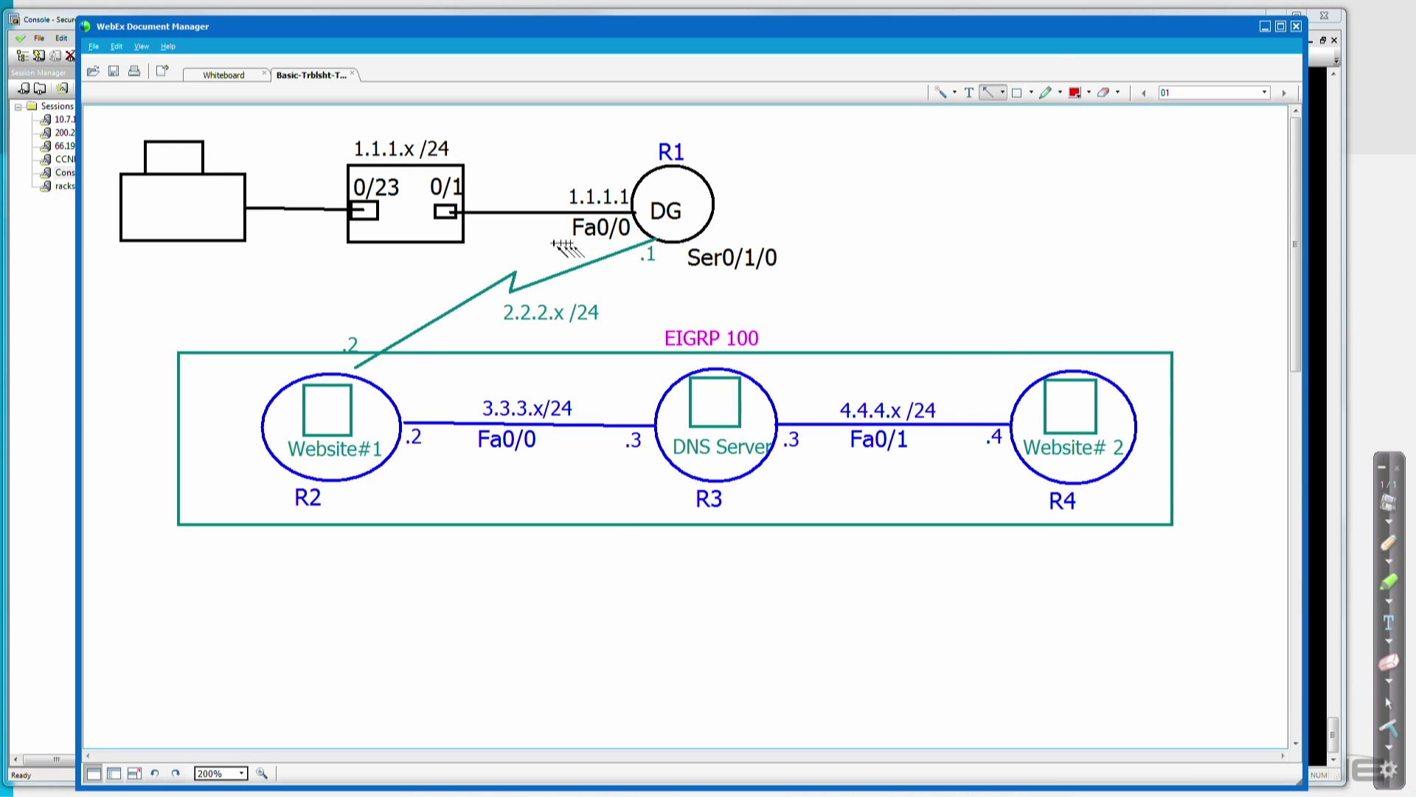
left_click_drag(546, 242, 490, 254)
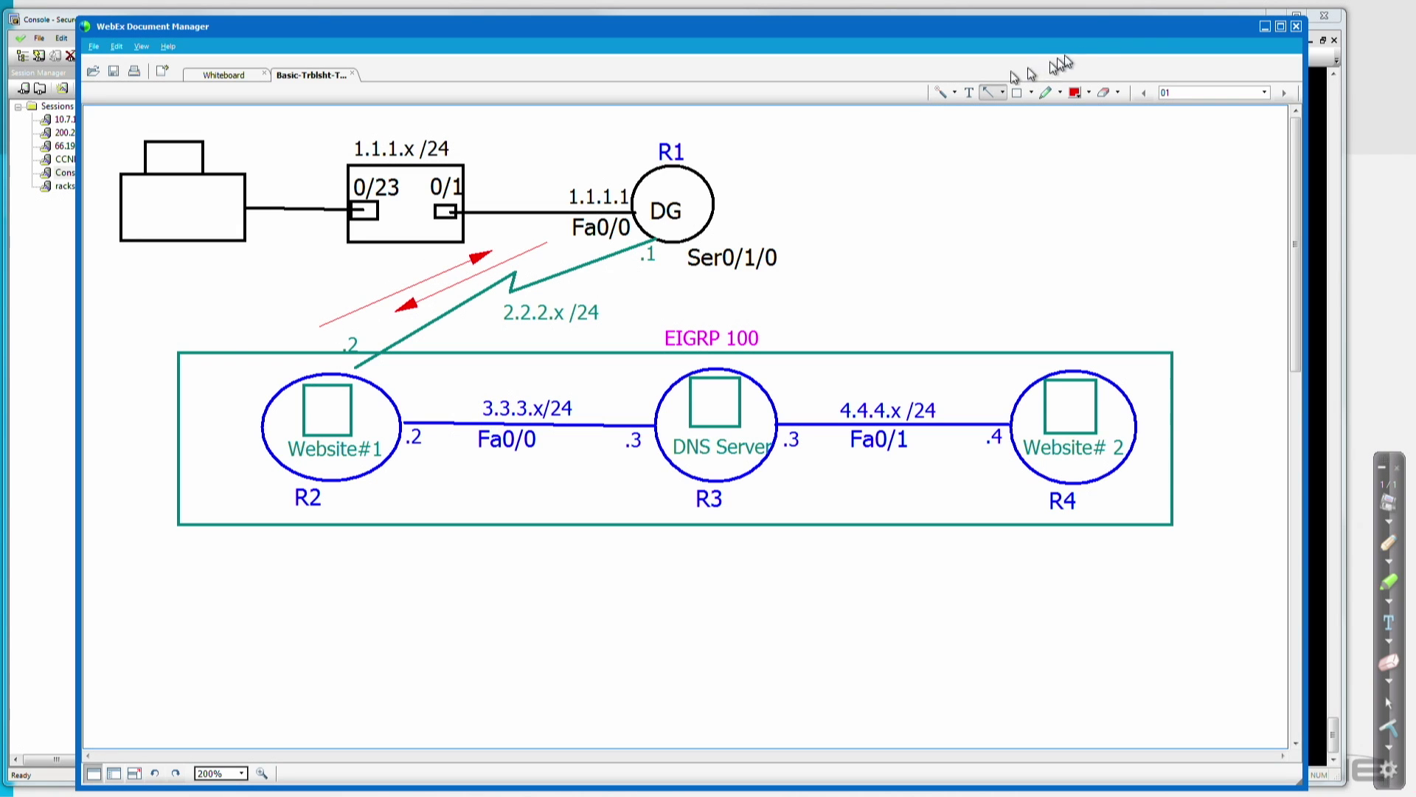
left_click(942, 92)
mouse_move(915, 114)
left_mouse_down()
mouse_move(668, 214)
mouse_move(717, 218)
left_mouse_up()
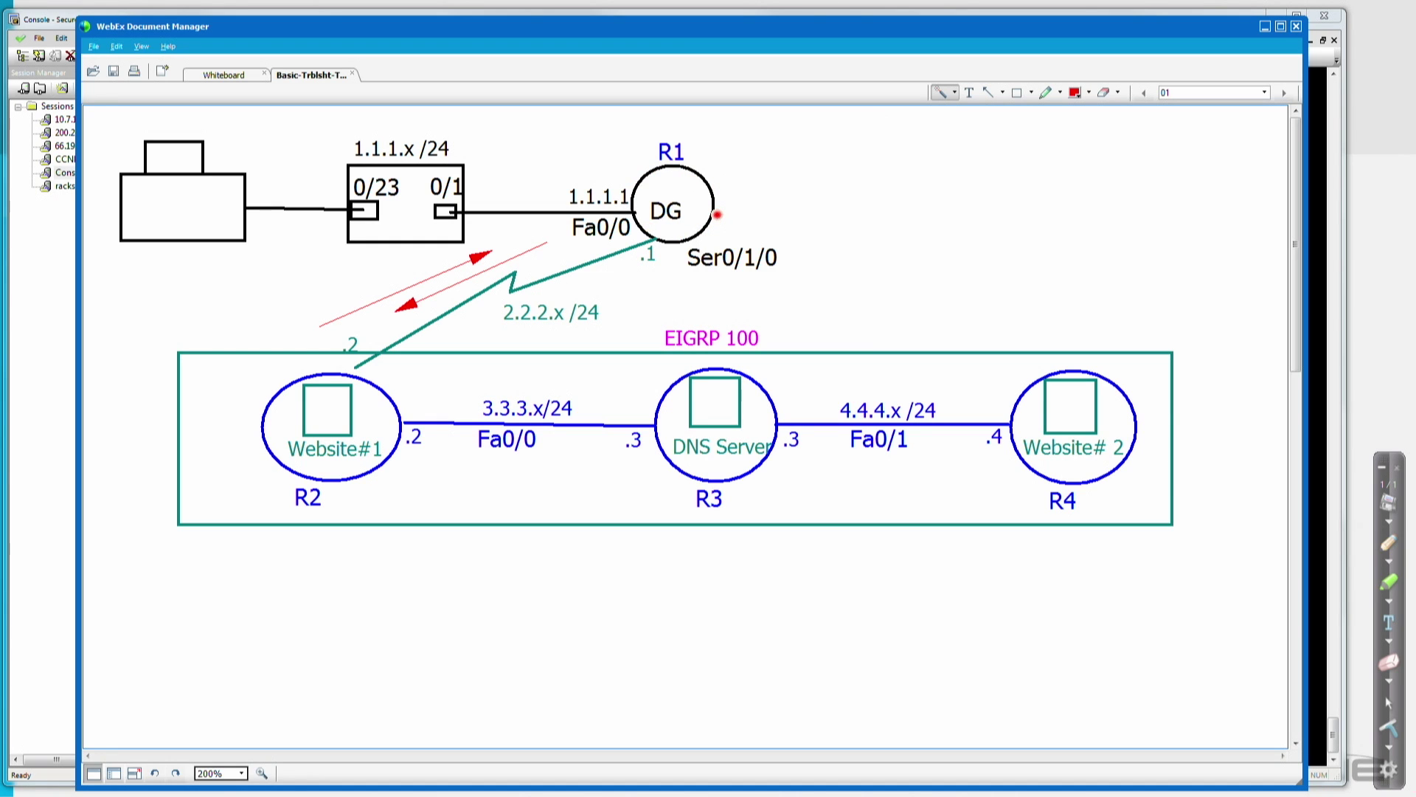
Circle the Ser0/1/0 label with a red ellipse
left_click(1032, 94)
left_click(1047, 113)
left_click_drag(633, 228, 809, 284)
left_click(942, 94)
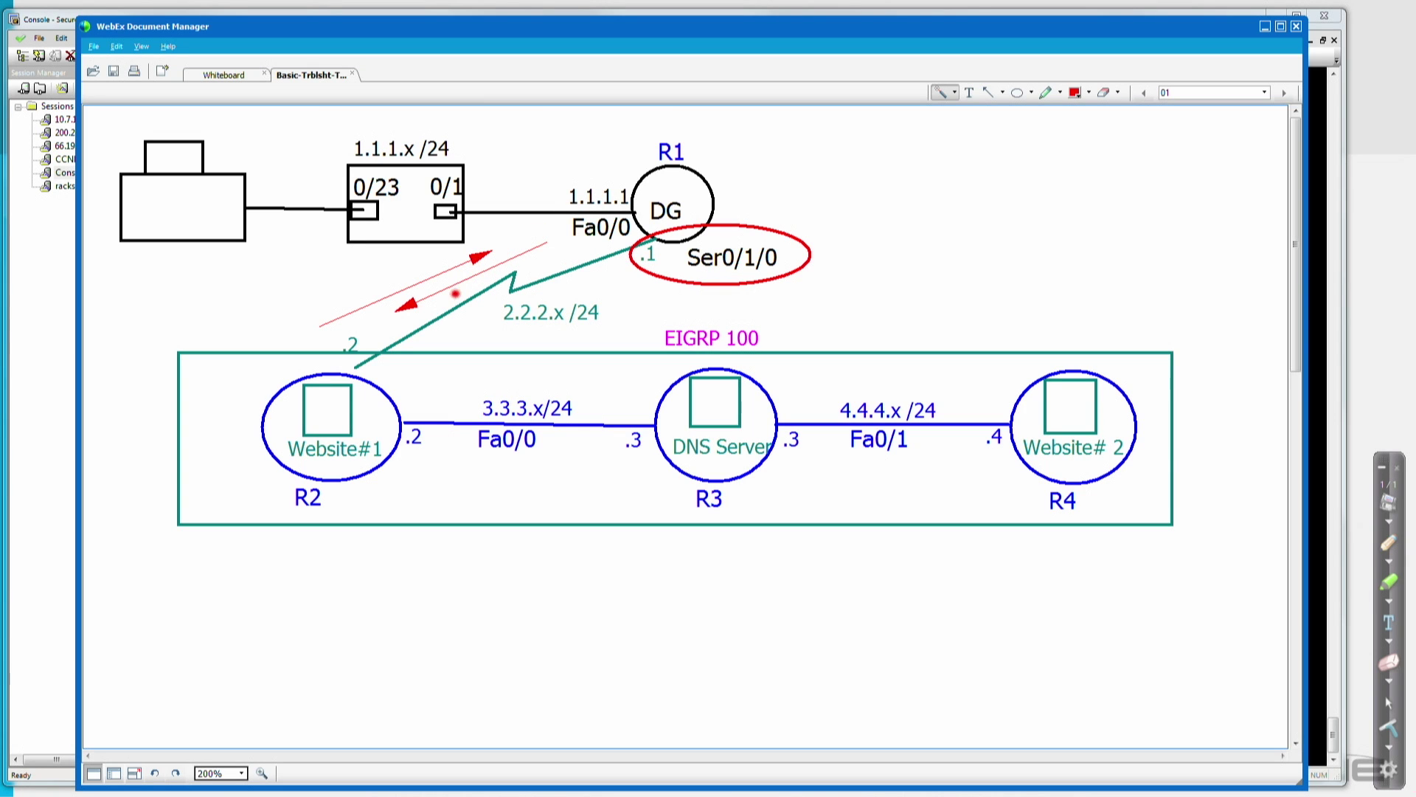
In the console, highlight interface Serial0/1/0 and its 'ip access-group 1 in' line
key("alt+Tab")
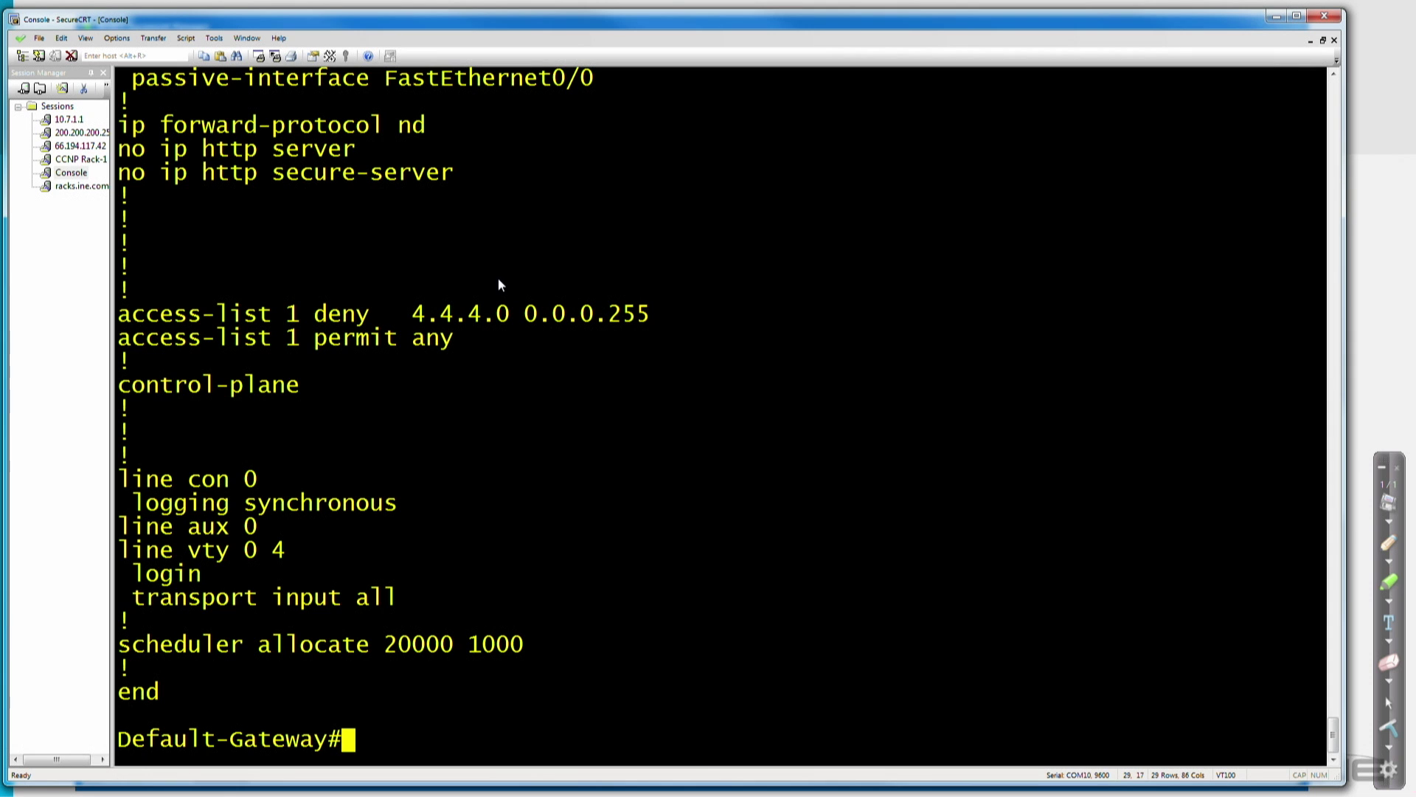
scroll(747, 286, "up", 5)
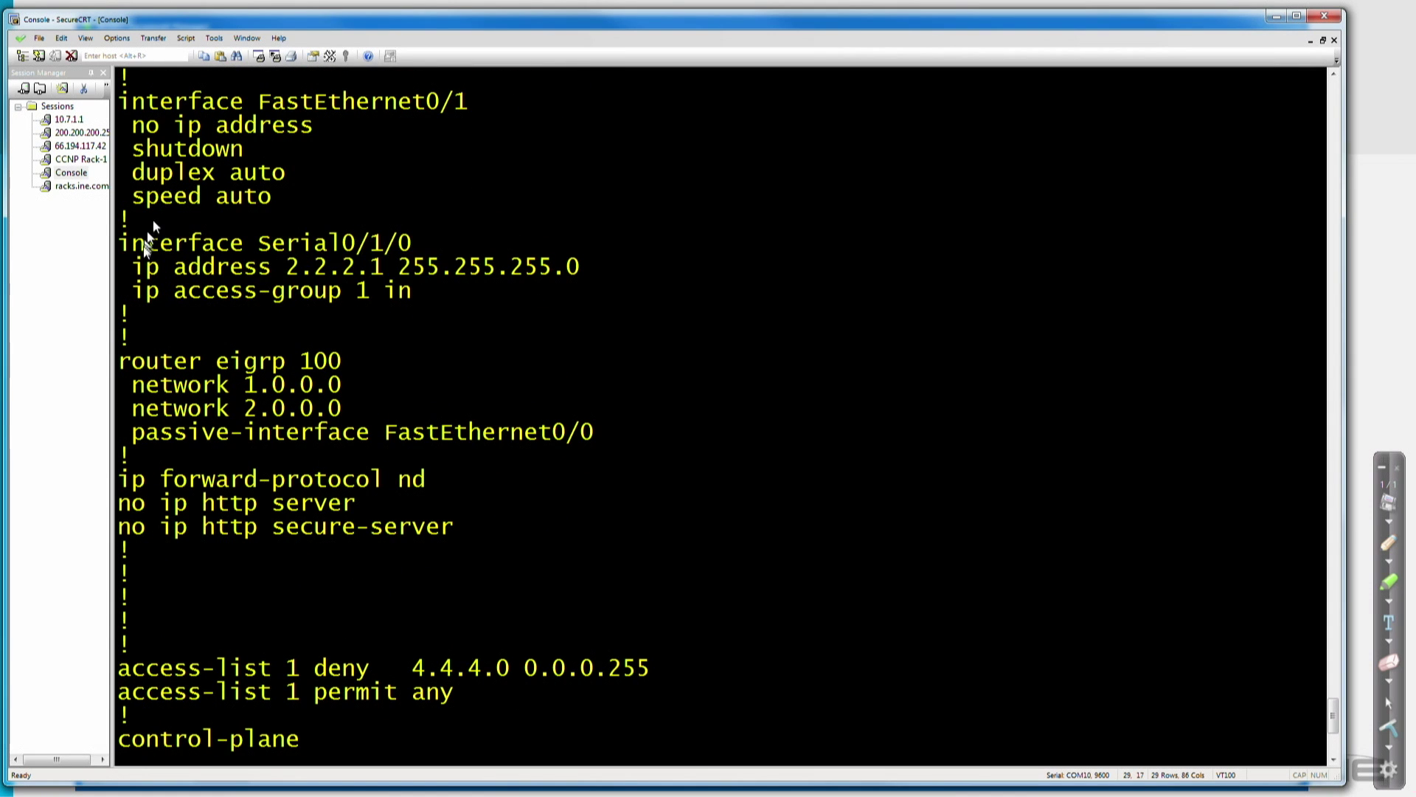
left_click_drag(120, 240, 478, 269)
left_click(160, 294)
left_click_drag(139, 293, 419, 301)
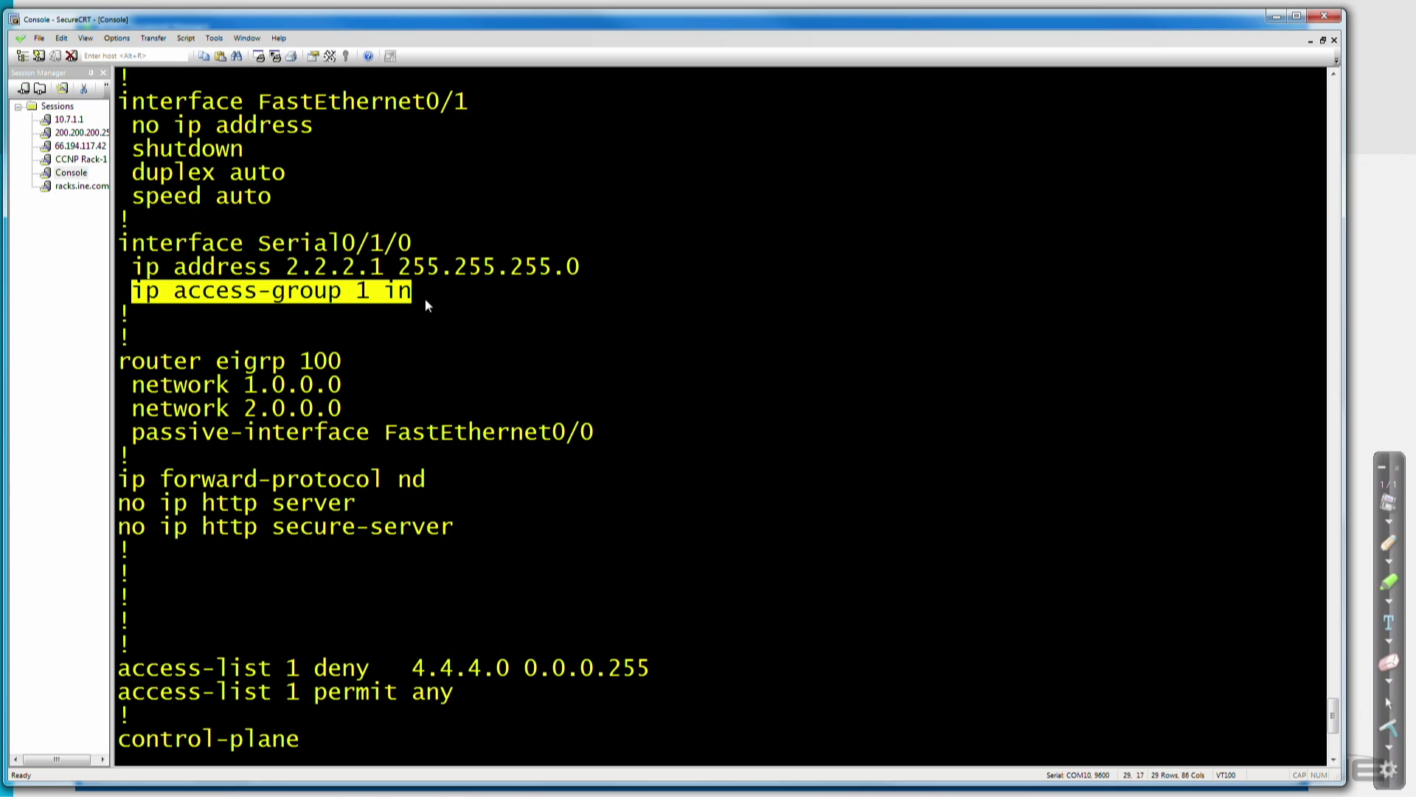
left_click(324, 310)
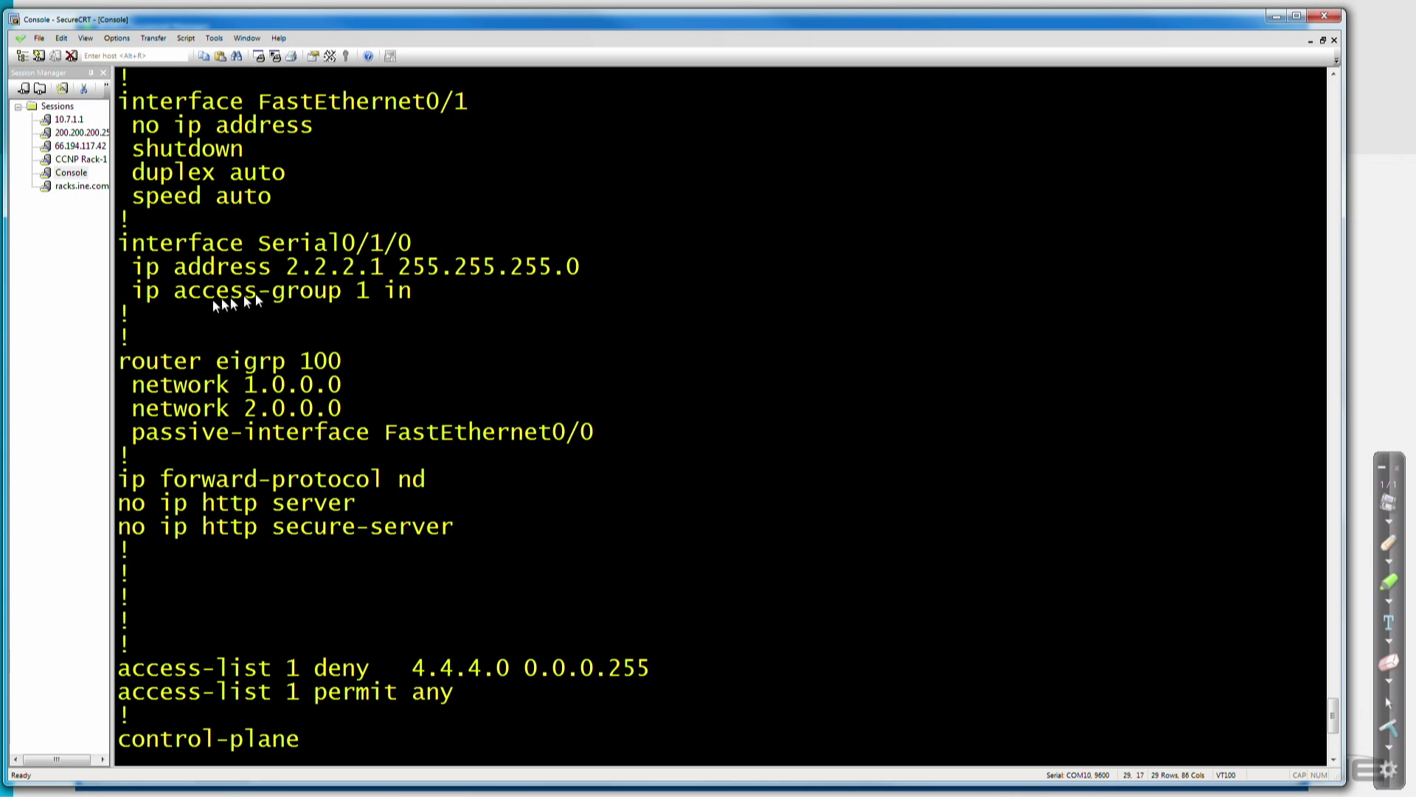
left_click_drag(175, 293, 423, 291)
left_click(415, 302)
Erase the diagram arrow pointing back toward R2, then highlight the access-list number on the interface
key("alt+Tab")
left_click(1104, 93)
left_click(408, 302)
left_click(941, 92)
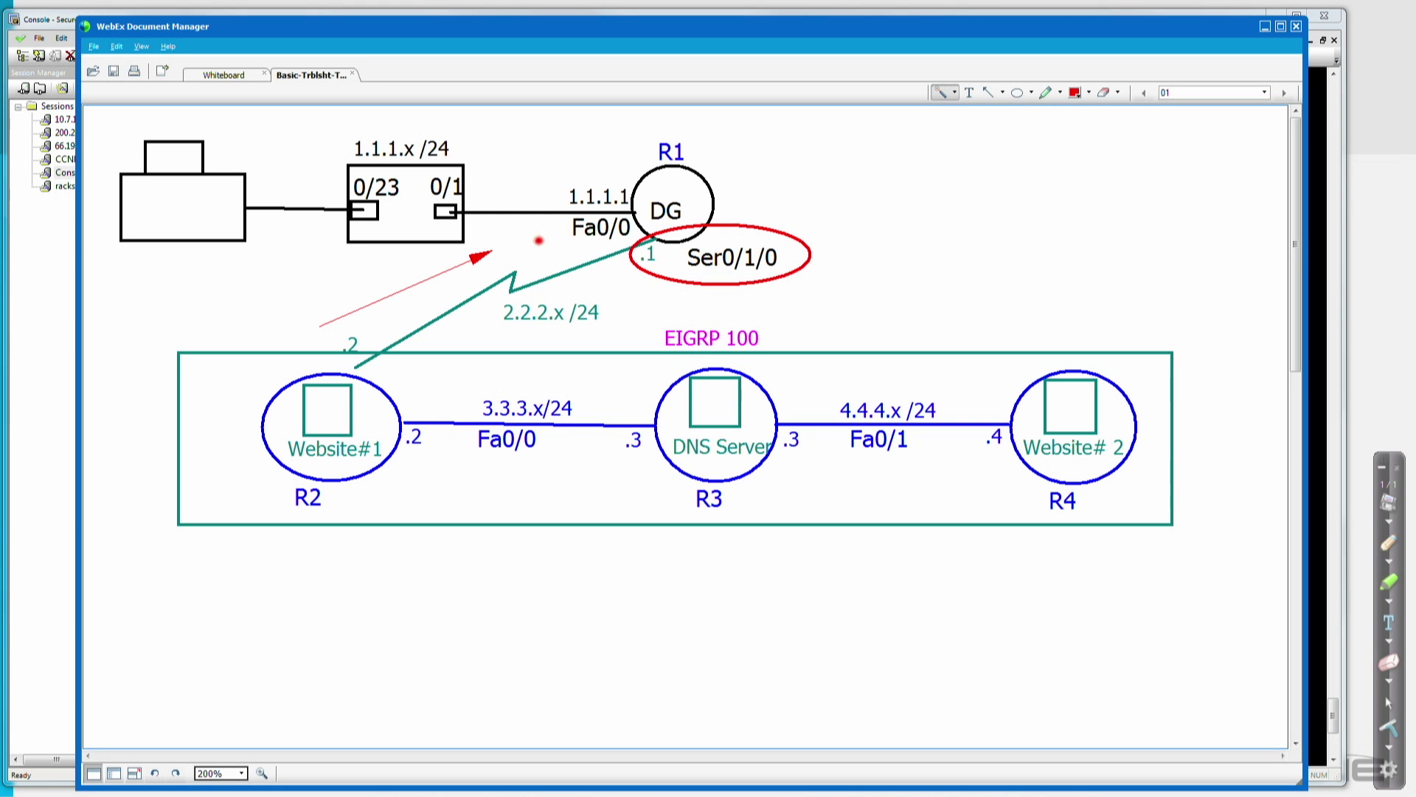
key("alt+Tab")
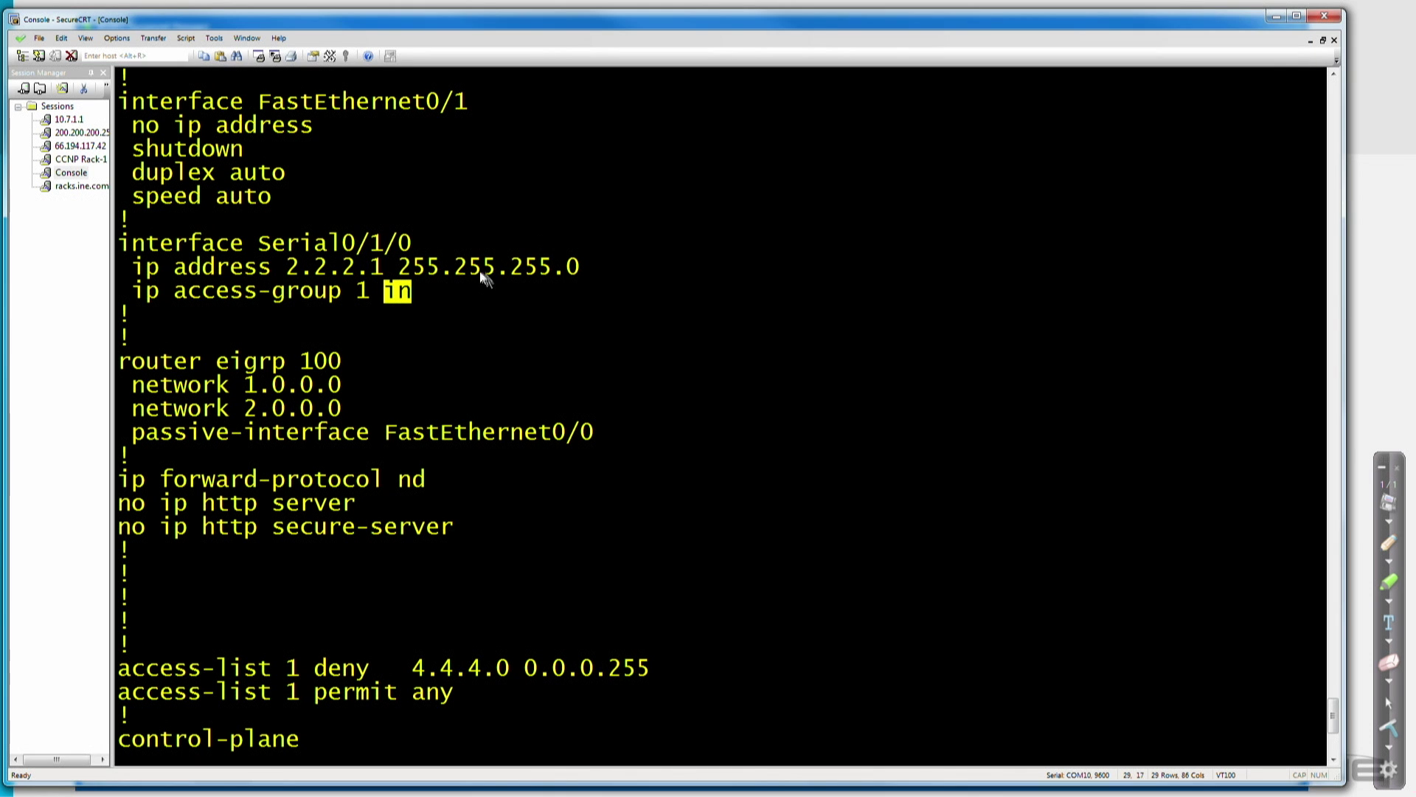
left_click_drag(347, 295, 366, 292)
Highlight parts of access-list 1: the number, the denied 4.4.4.0 network, wildcard mask and permit any line
left_click_drag(277, 667, 298, 670)
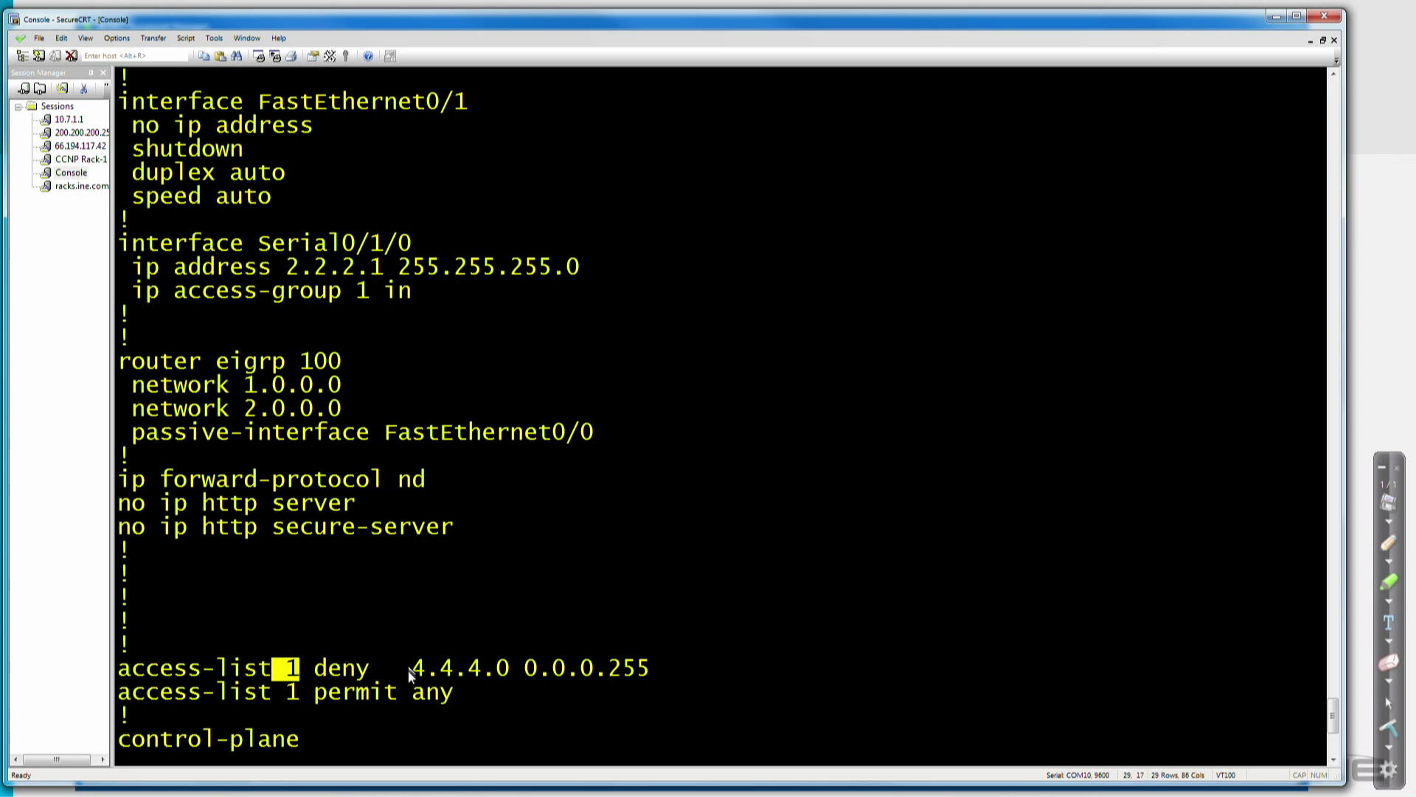
left_click_drag(417, 669, 485, 673)
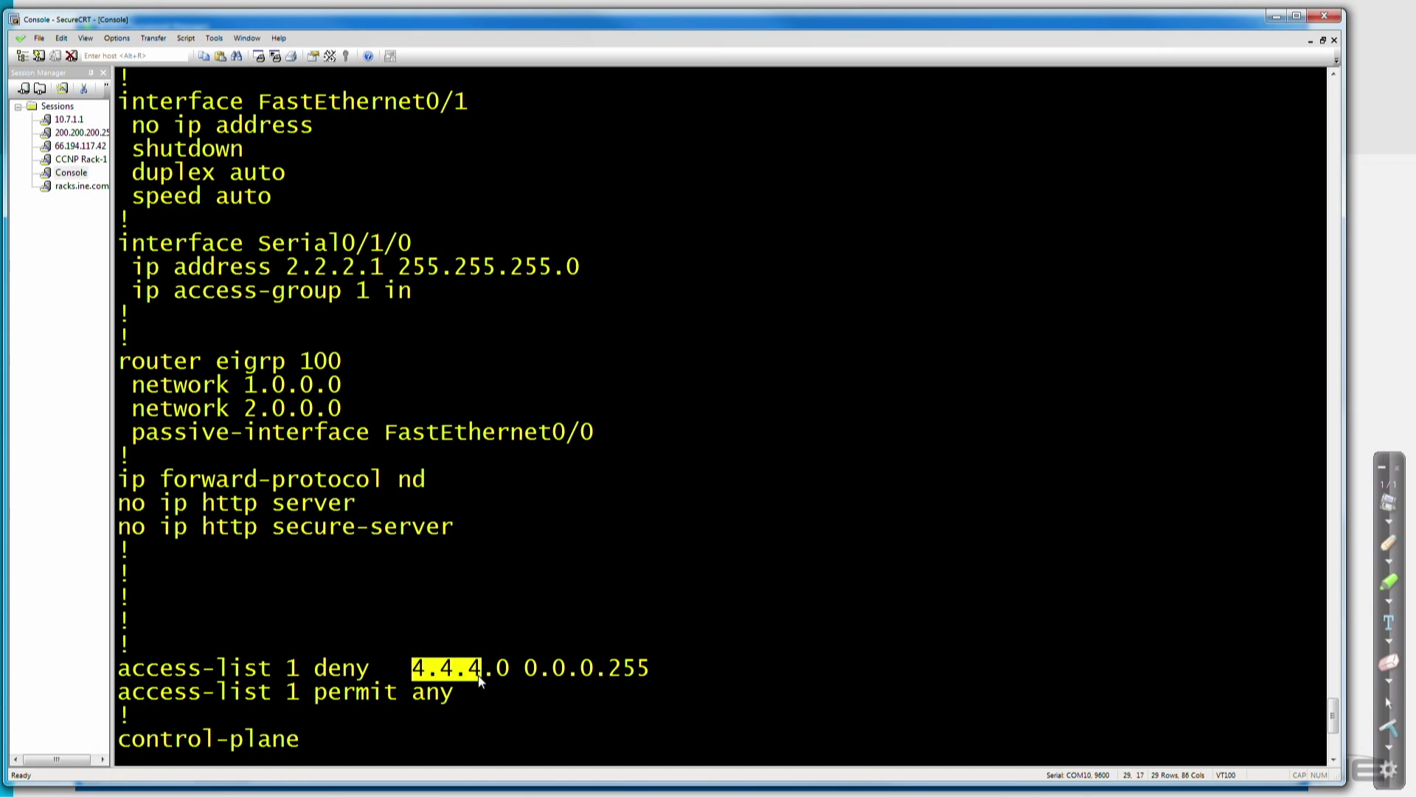
left_click_drag(525, 669, 607, 669)
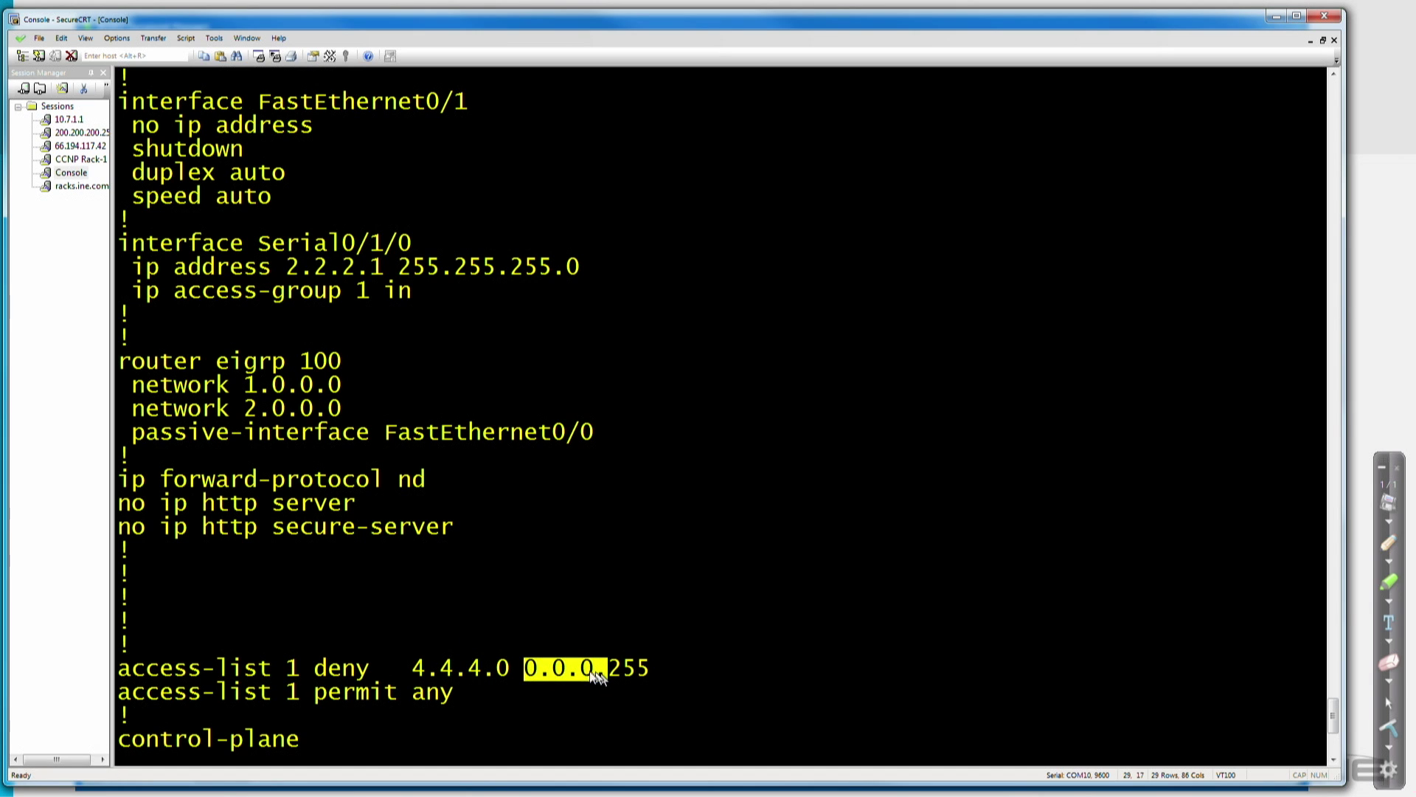
left_click(528, 671)
left_click_drag(411, 669, 476, 673)
left_click(504, 669)
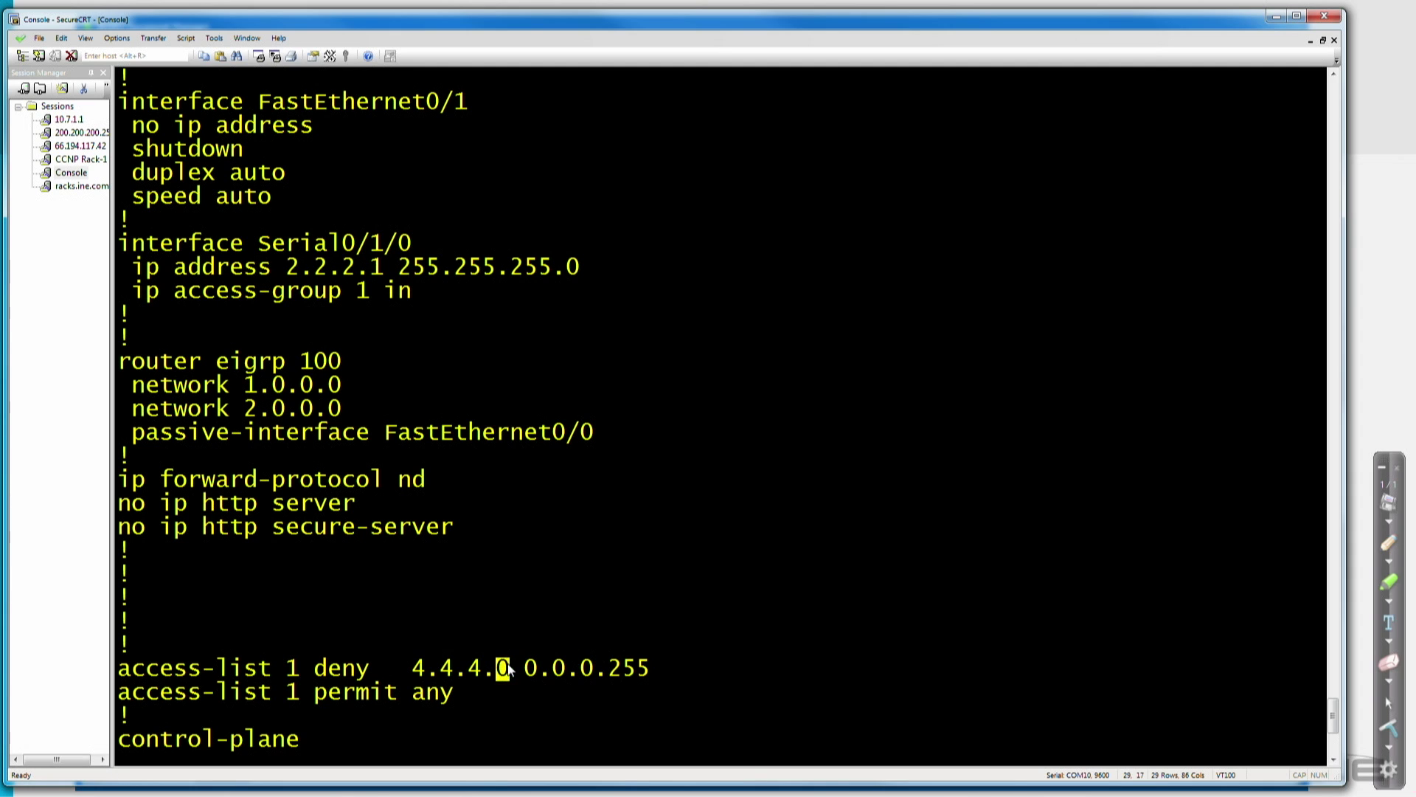
left_click_drag(605, 672, 663, 675)
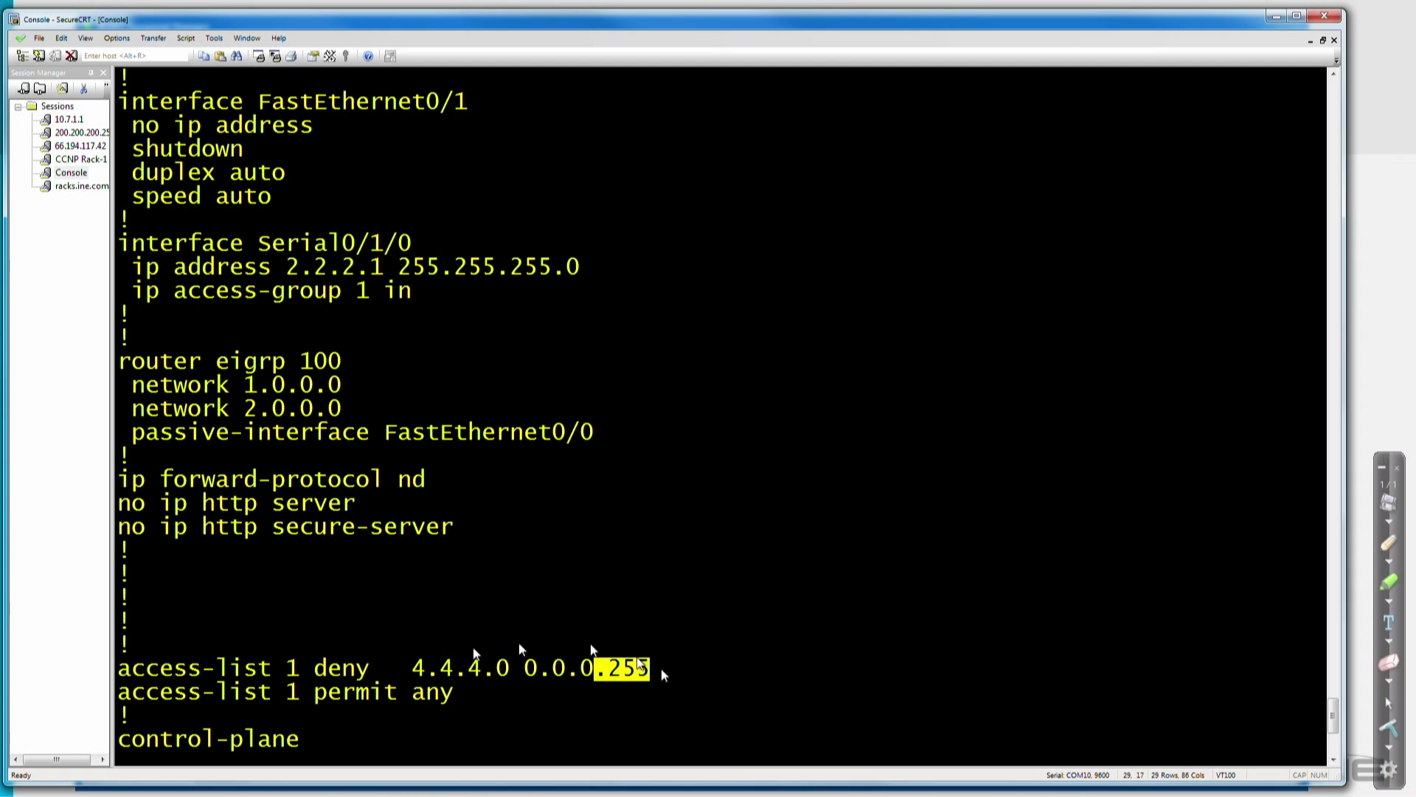
left_click_drag(413, 668, 490, 675)
left_click_drag(301, 667, 581, 676)
left_click_drag(174, 697, 465, 708)
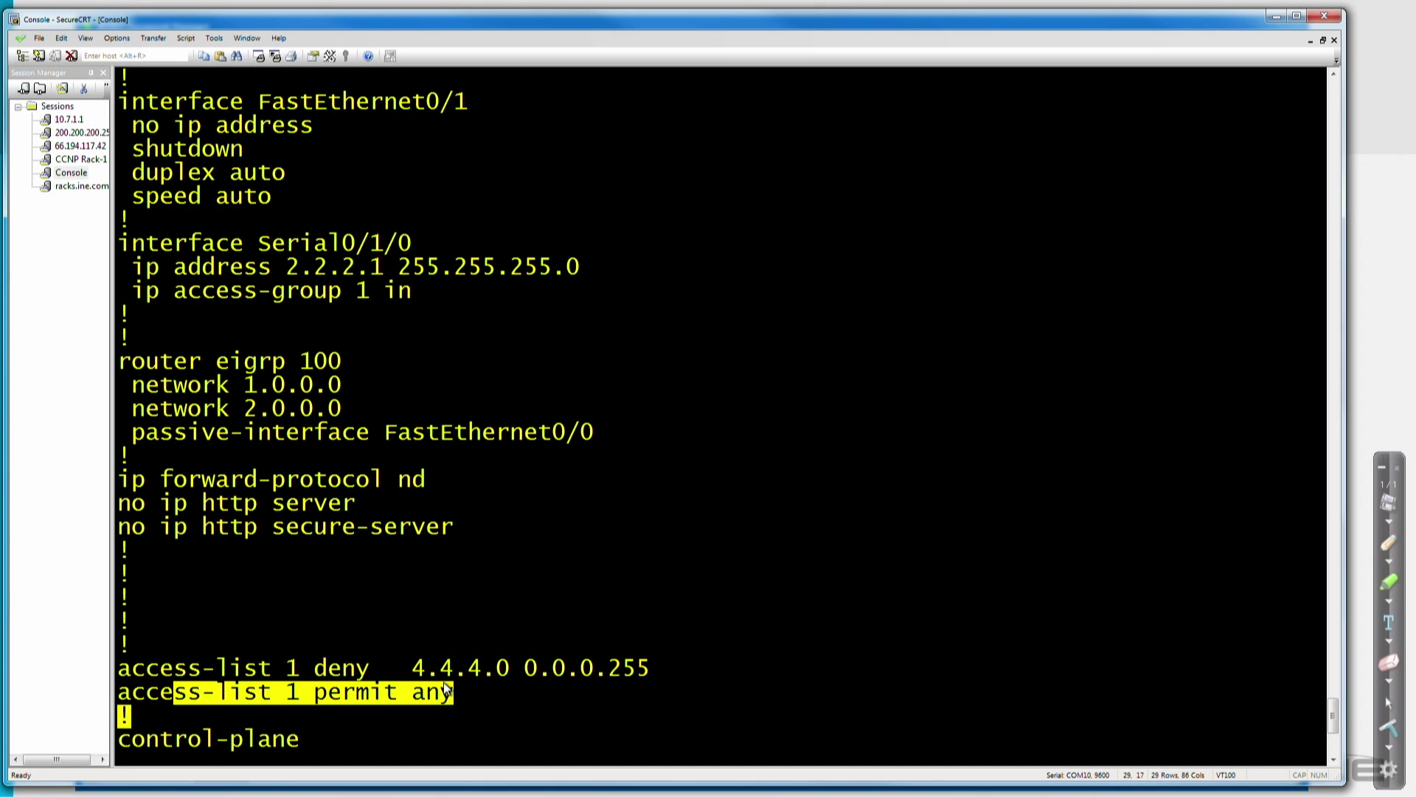
Select the ' ip access-group 1 in' line under interface Serial0/1/0 to copy it
left_click_drag(119, 243, 423, 292)
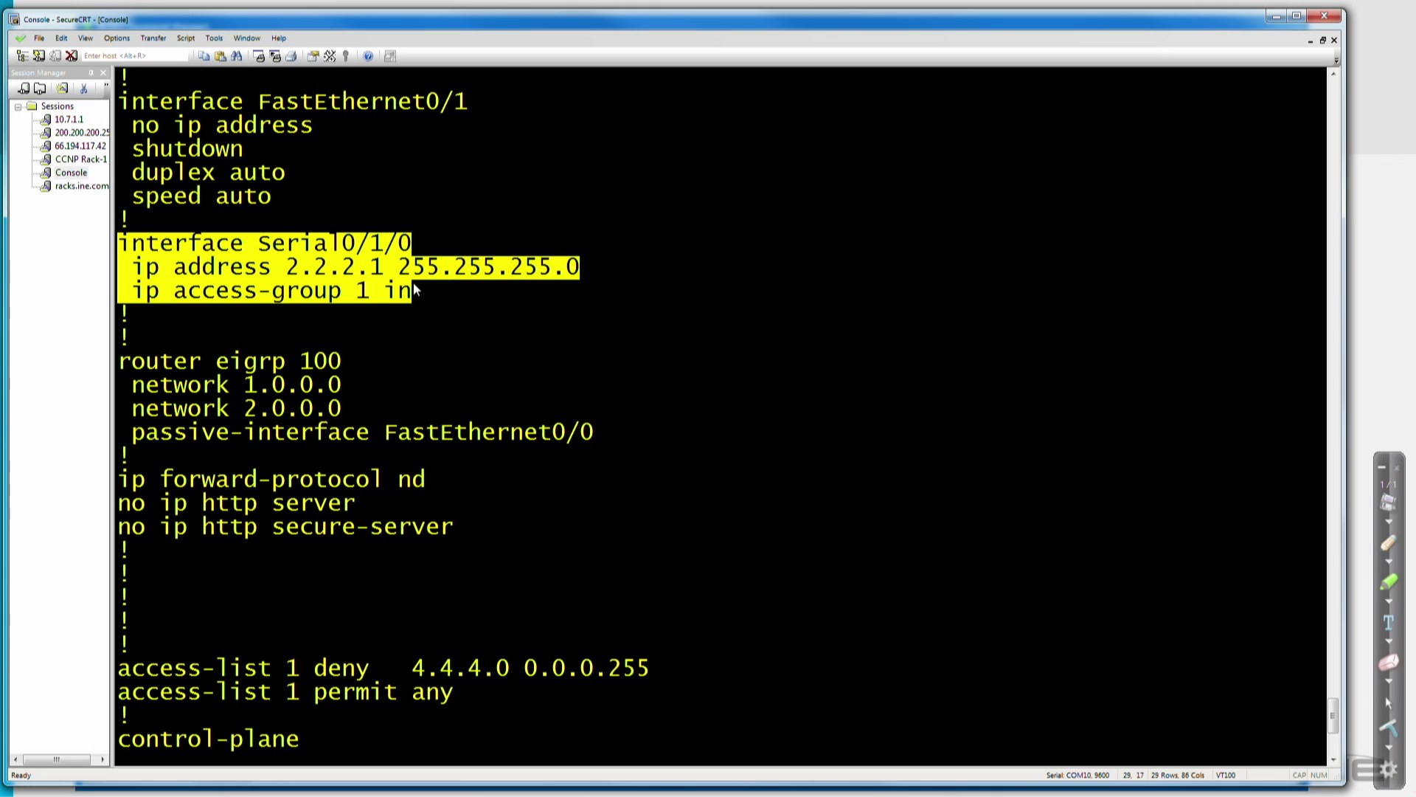
left_click(273, 299)
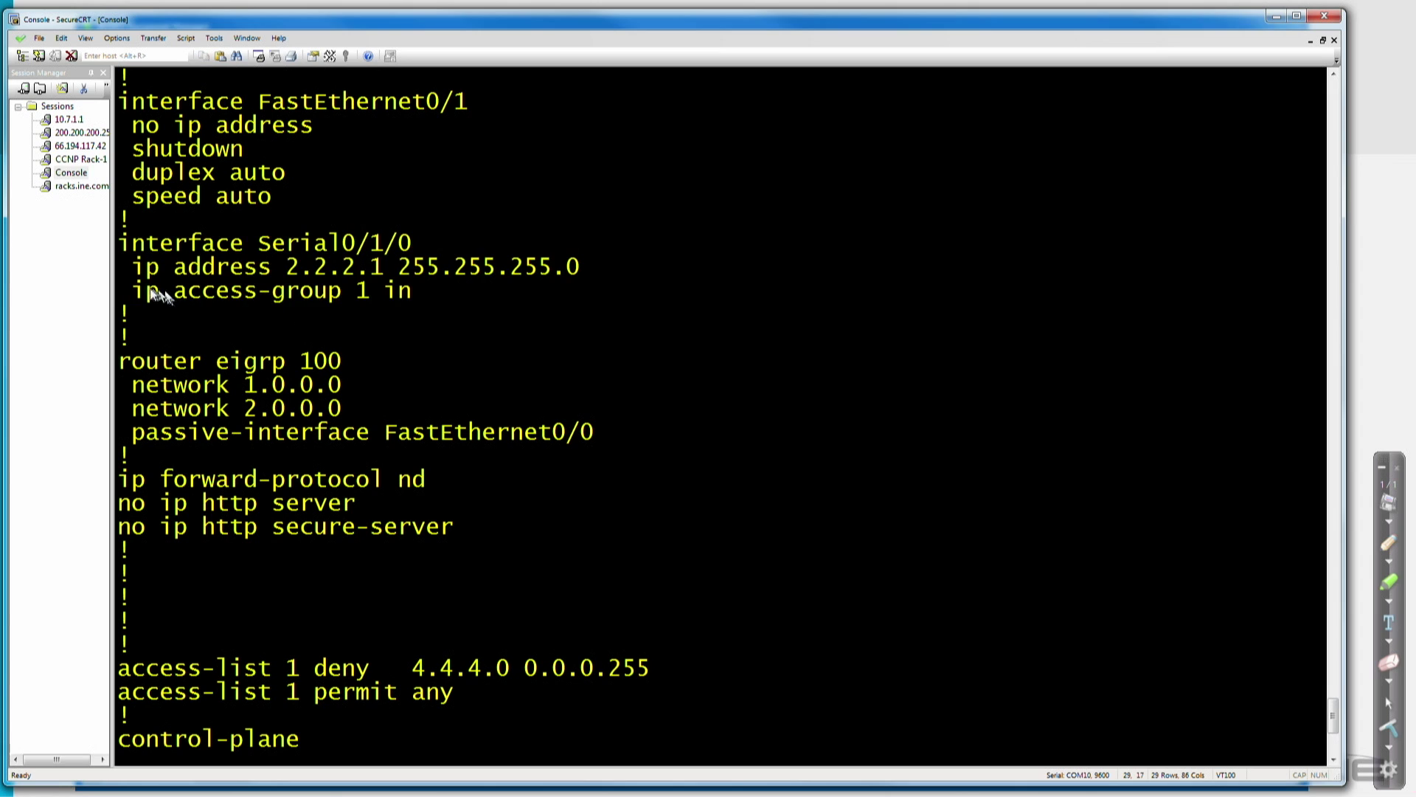
left_click_drag(132, 293, 445, 308)
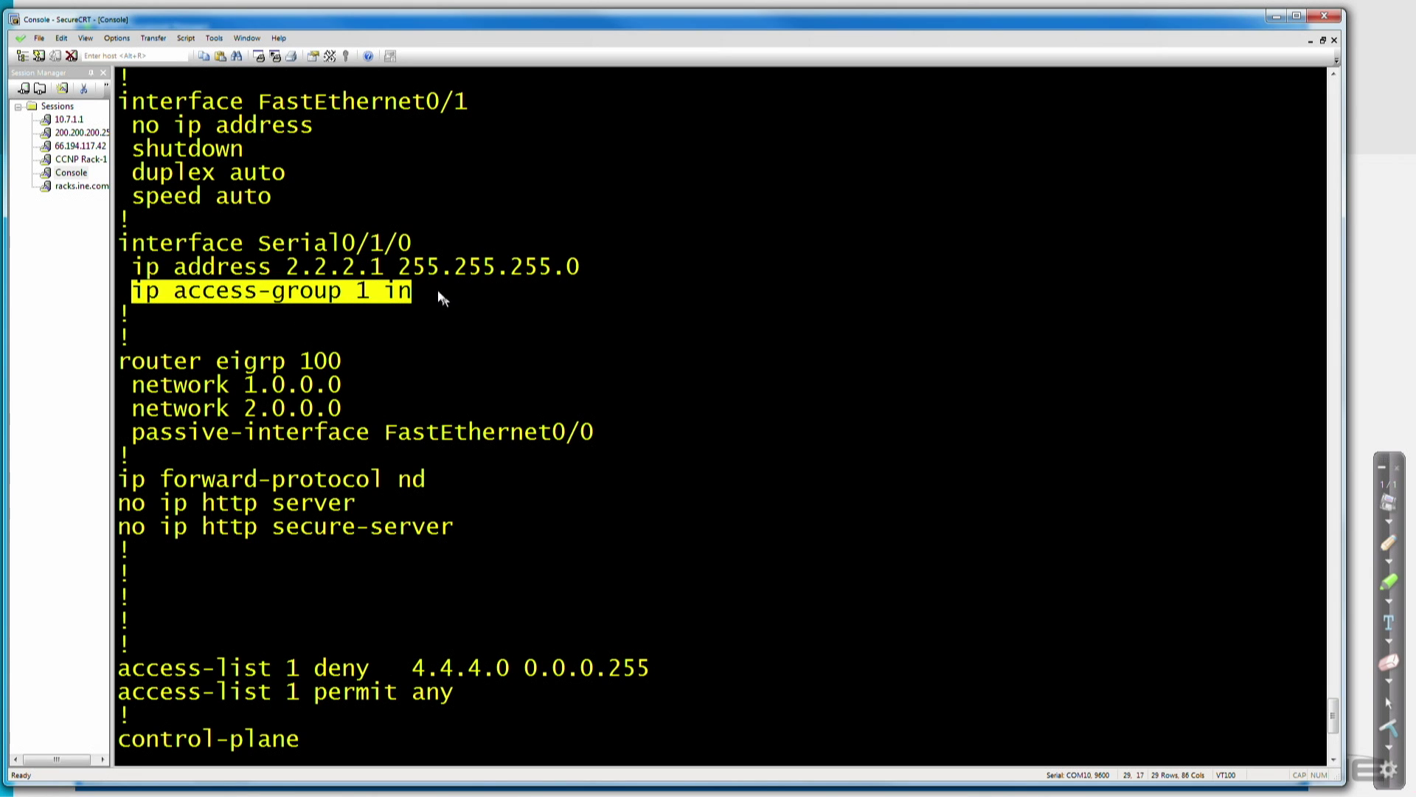
left_click(219, 267)
left_click_drag(123, 292, 443, 294)
key("ctrl+c")
Remove access-group 1 from Serial0/1/0 with 'no ip access-group 1 in' under conf t
type("q")
key("BackSpace")
type("conf t")
key("Return")
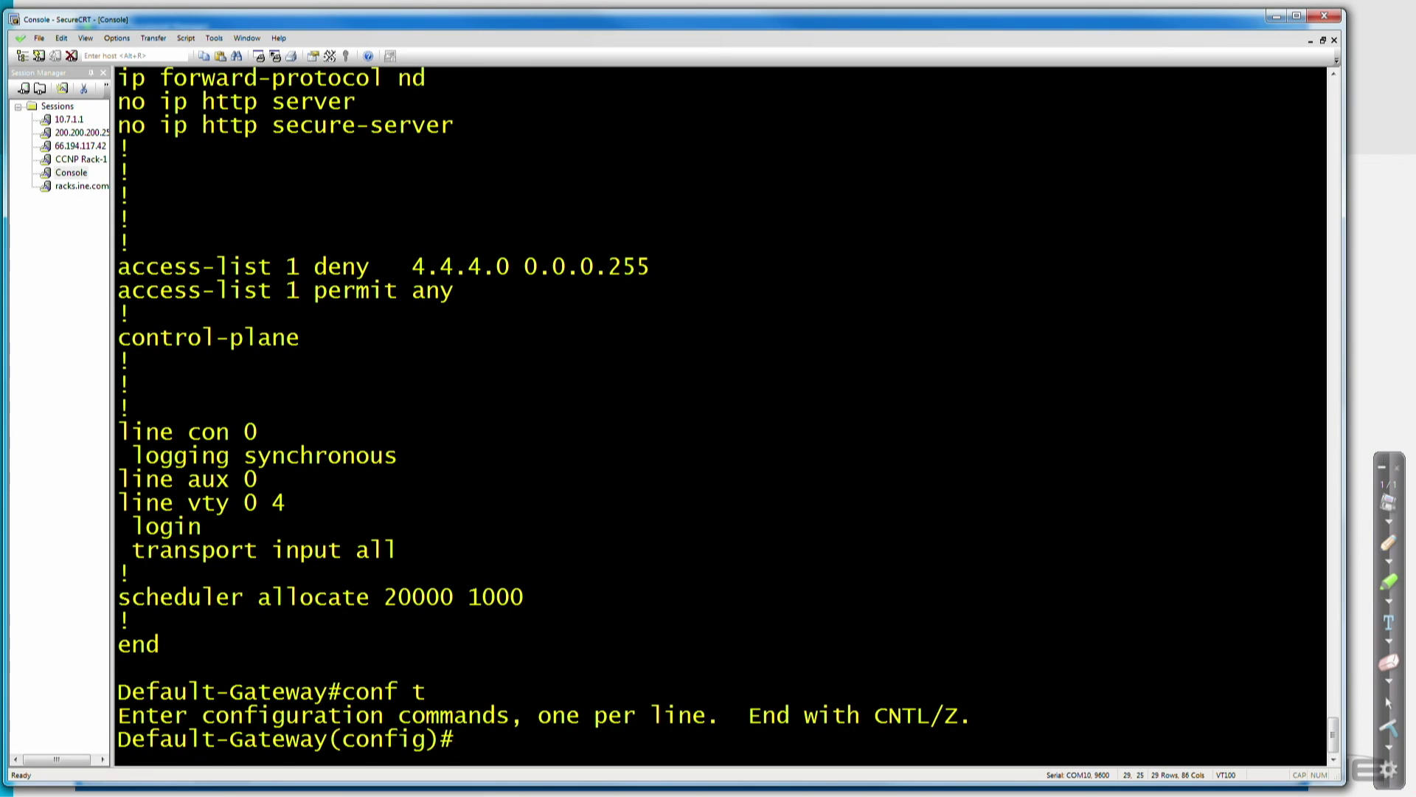
type("int ser 0/1/0")
key("Return")
type("nmpo")
key("BackSpace")
key("BackSpace")
key("BackSpace")
type("o")
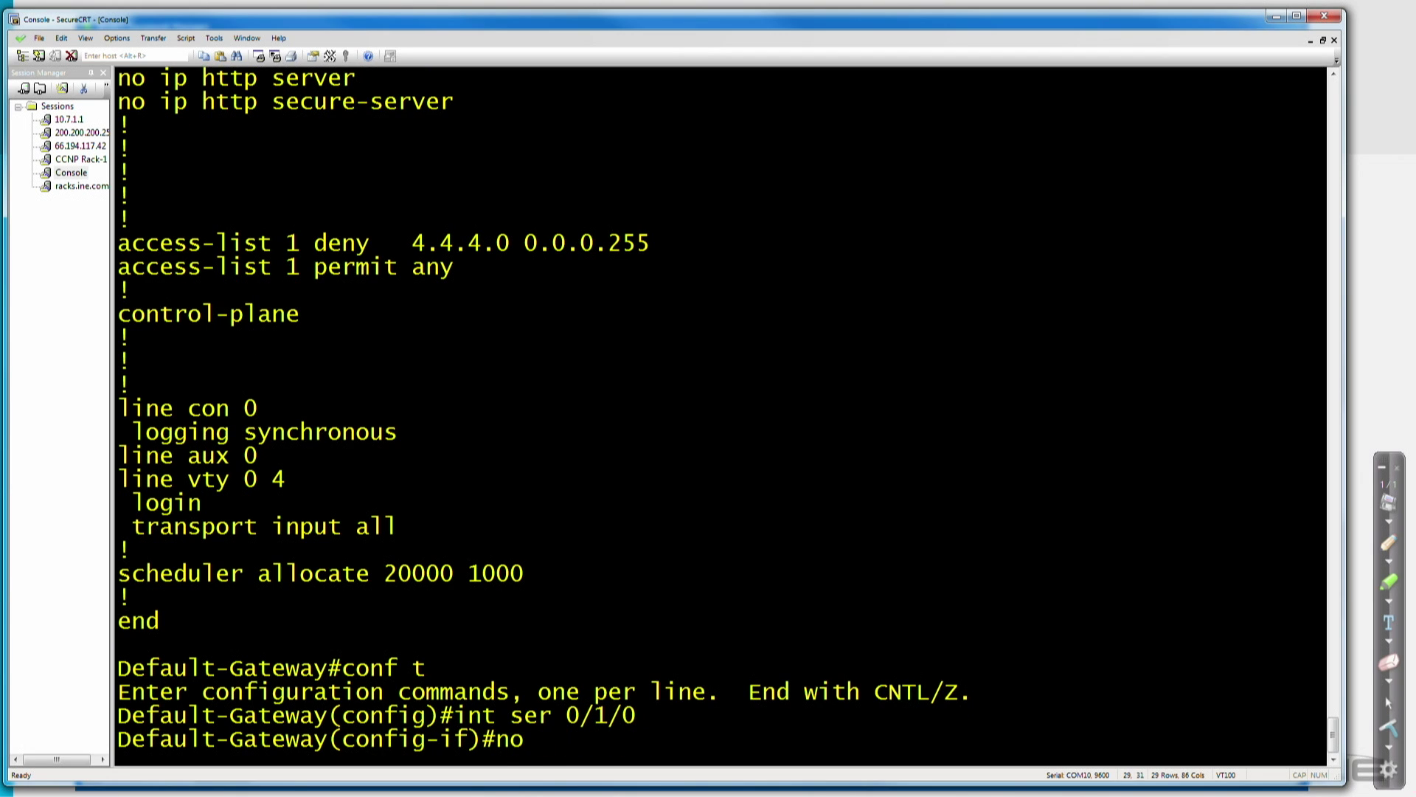
scroll(445, 155, "up", 3)
right_click(179, 90)
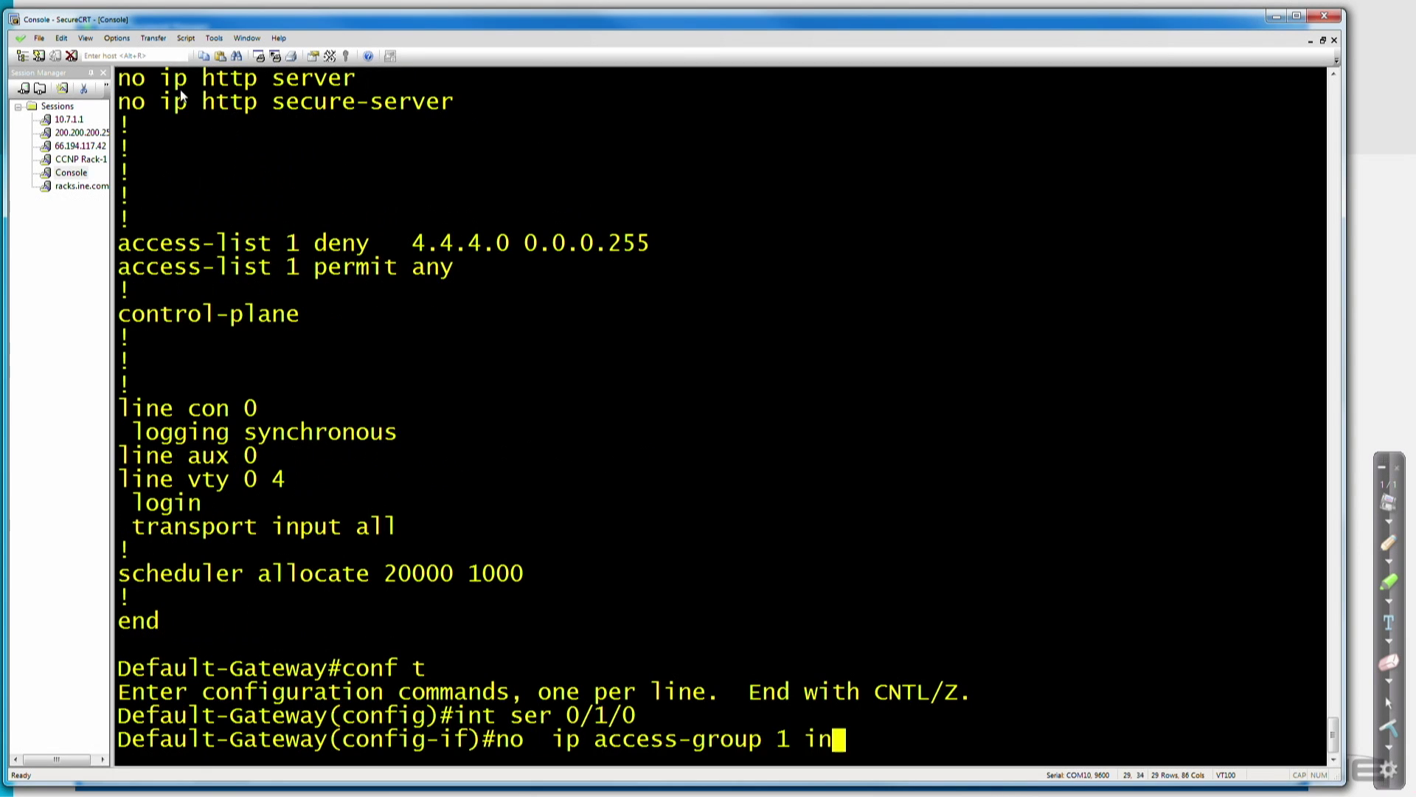
key("Return")
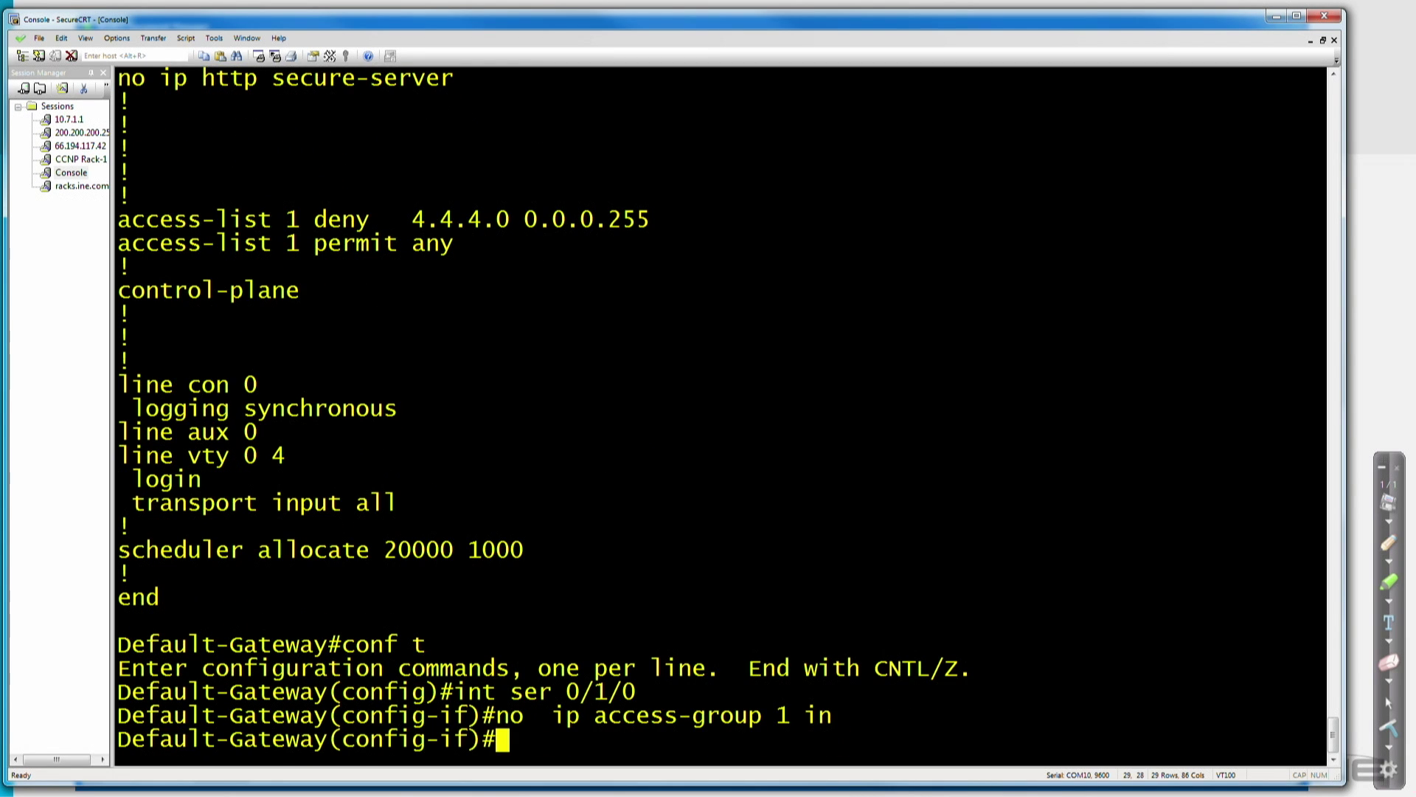
Exit configuration mode and ping 4.4.4.4, succeeding 5/5
type("end")
key("Return")
key("Return")
key("Return")
key("Return")
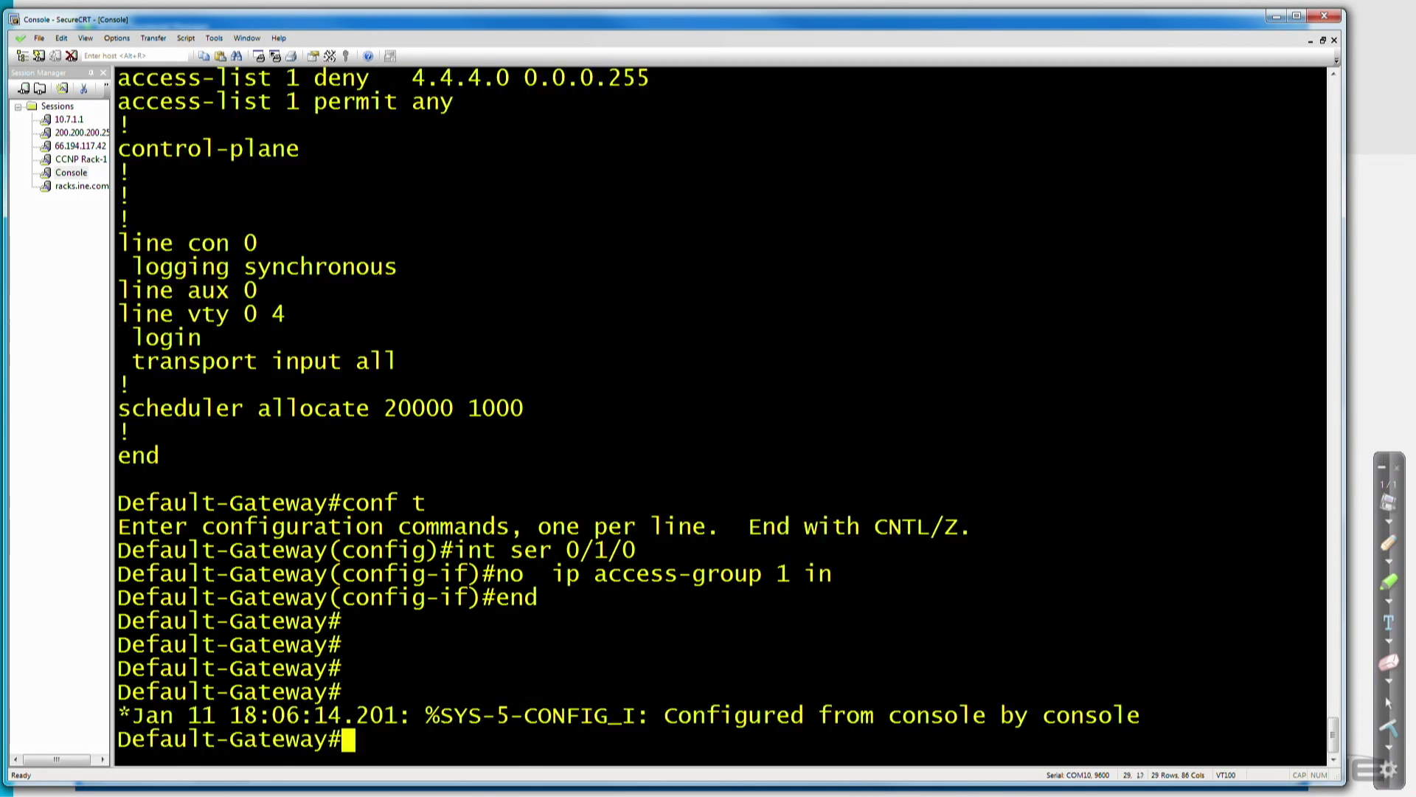
type("ping 4.4.4.4")
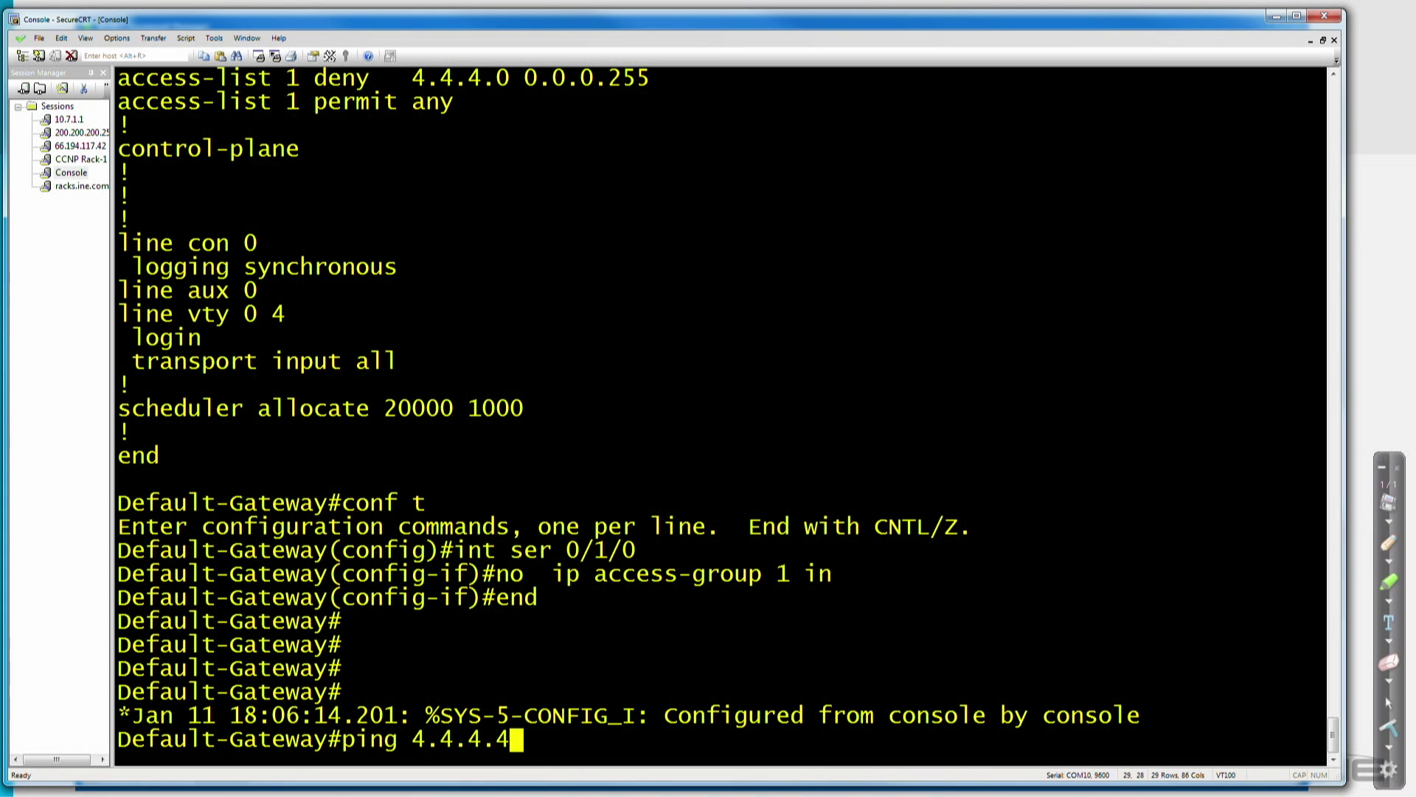
key("Return")
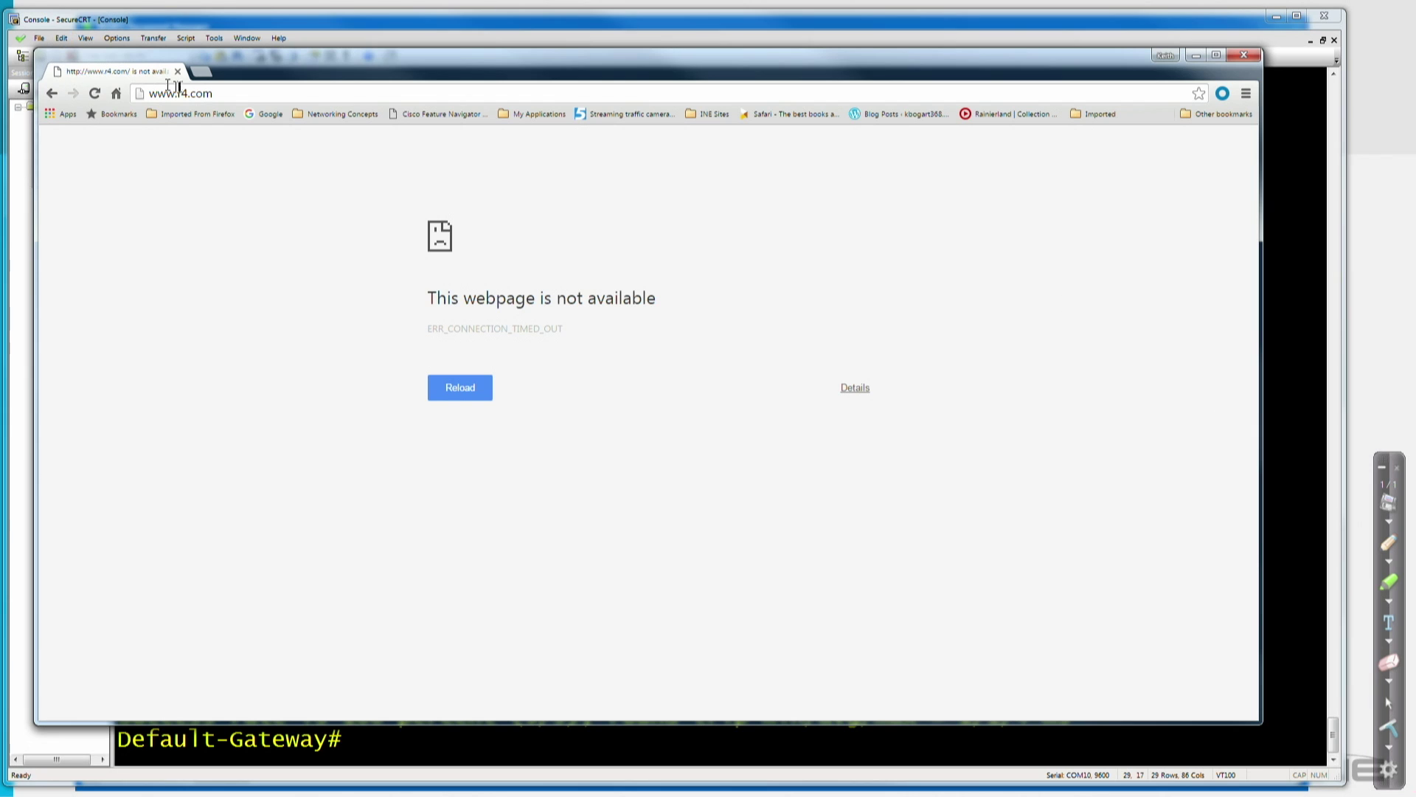
left_click(184, 92)
key("Return")
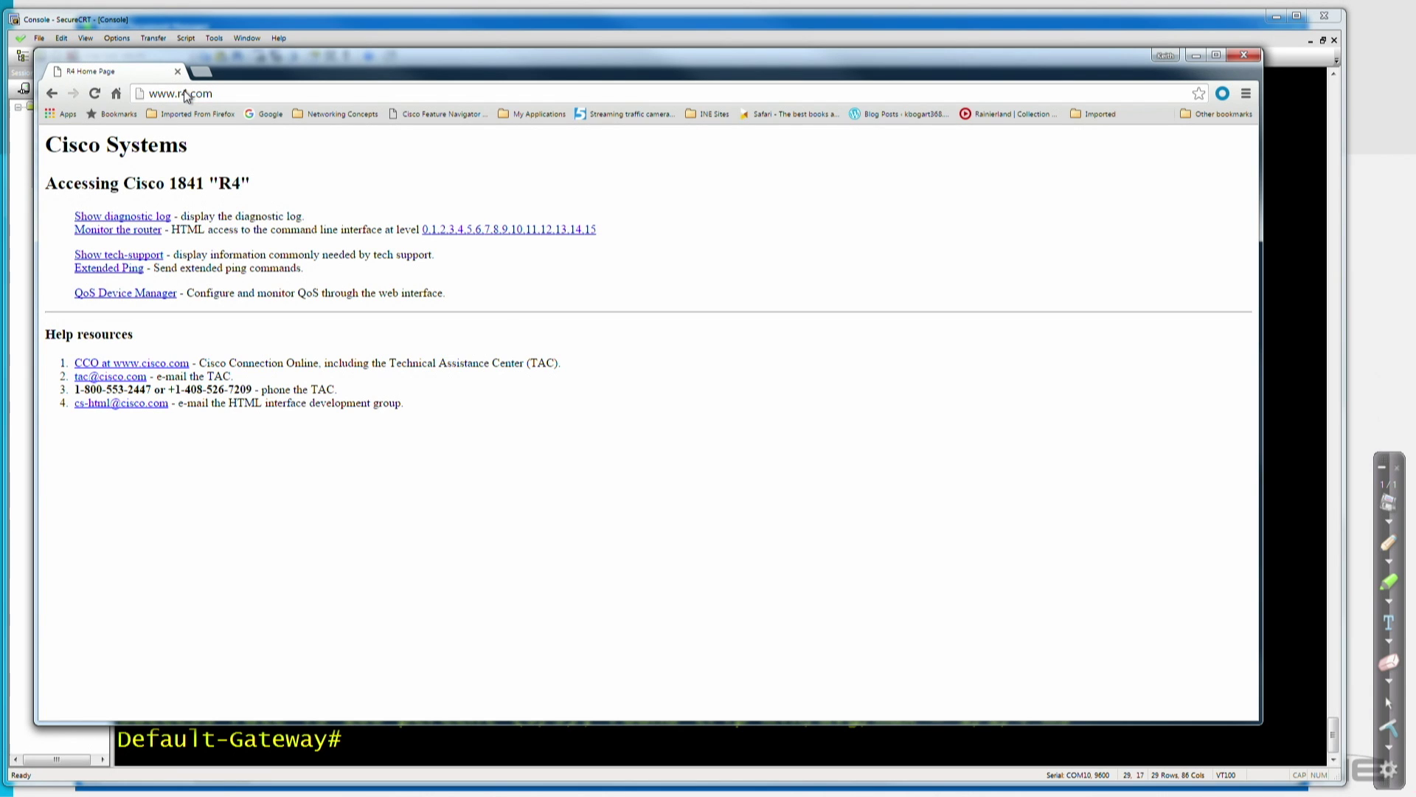
left_click_drag(186, 182, 293, 183)
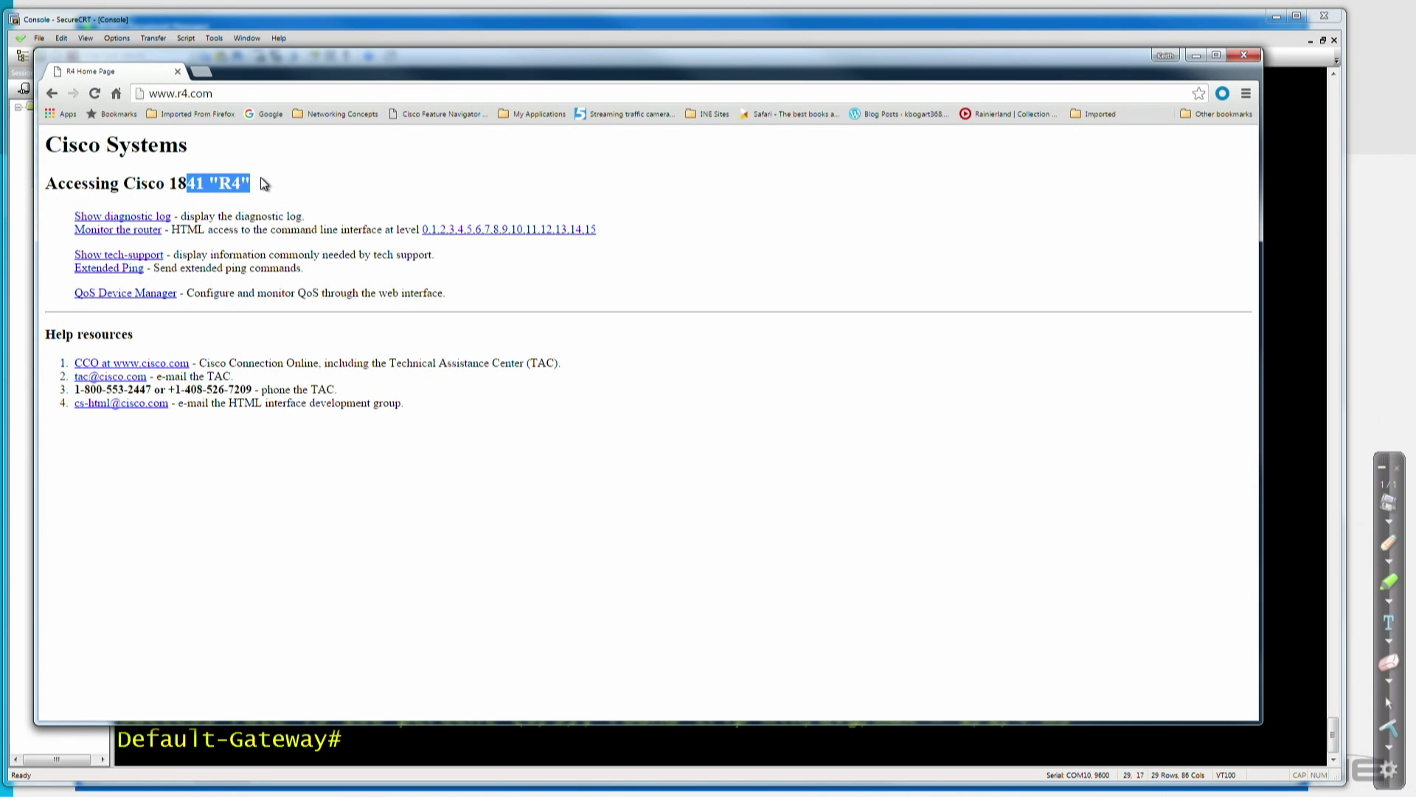
left_click(1279, 627)
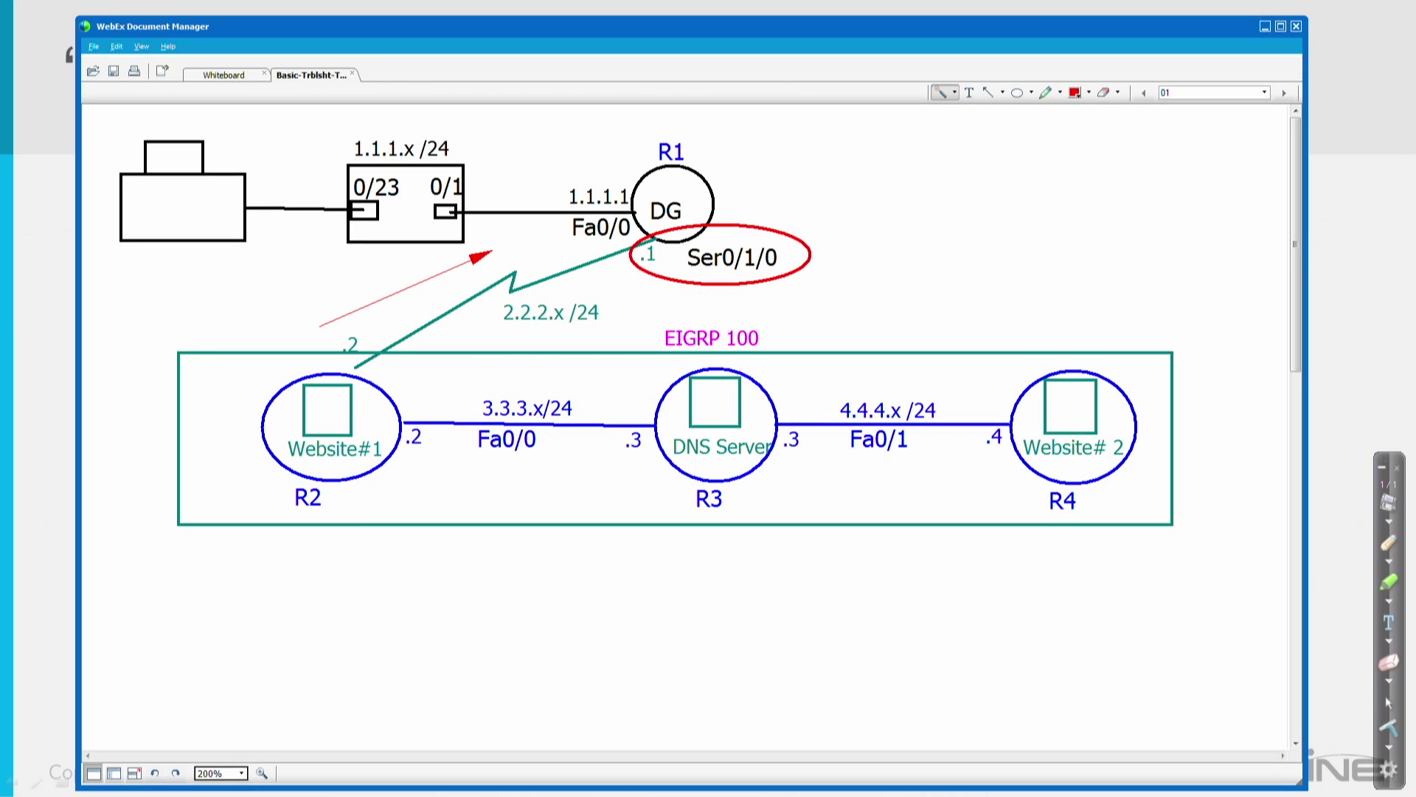
Start a new blank whiteboard and draw a purple ellipse near the canvas centre
left_click(96, 47)
left_click(111, 57)
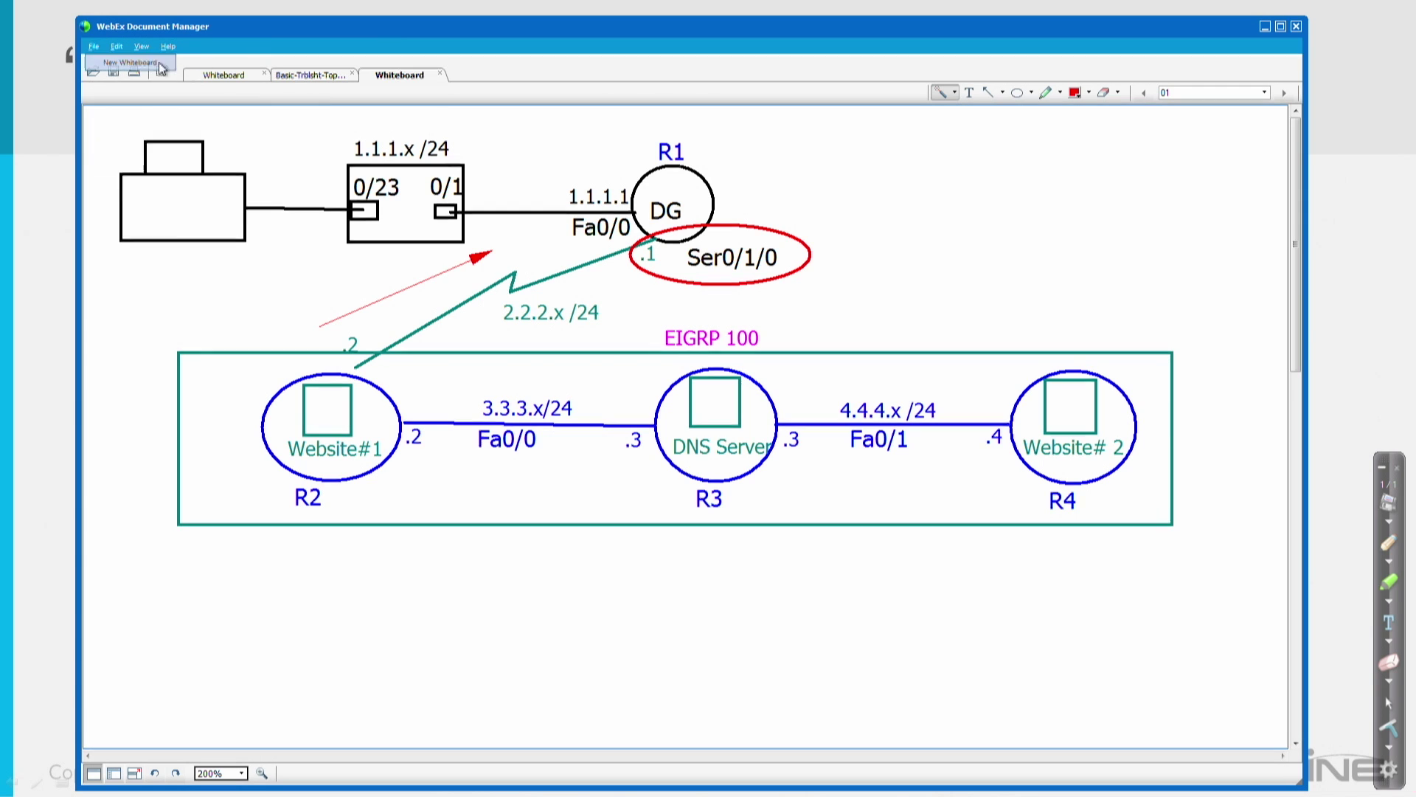
left_click(1026, 94)
left_click(1089, 92)
left_click(1138, 147)
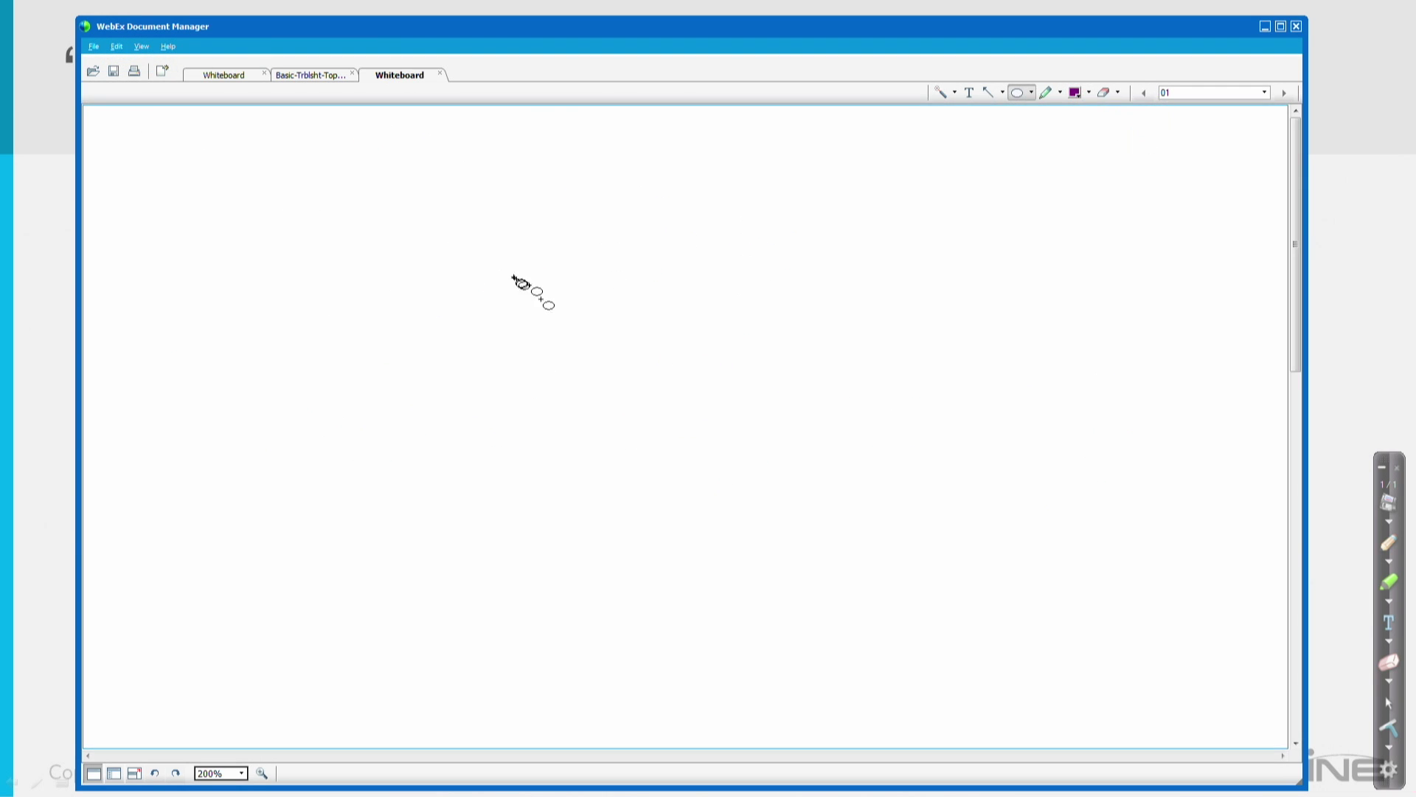
left_click_drag(520, 273, 854, 497)
Draw three lines off the ellipse: upper-left, lower-left, and horizontally out to the right
left_click(992, 93)
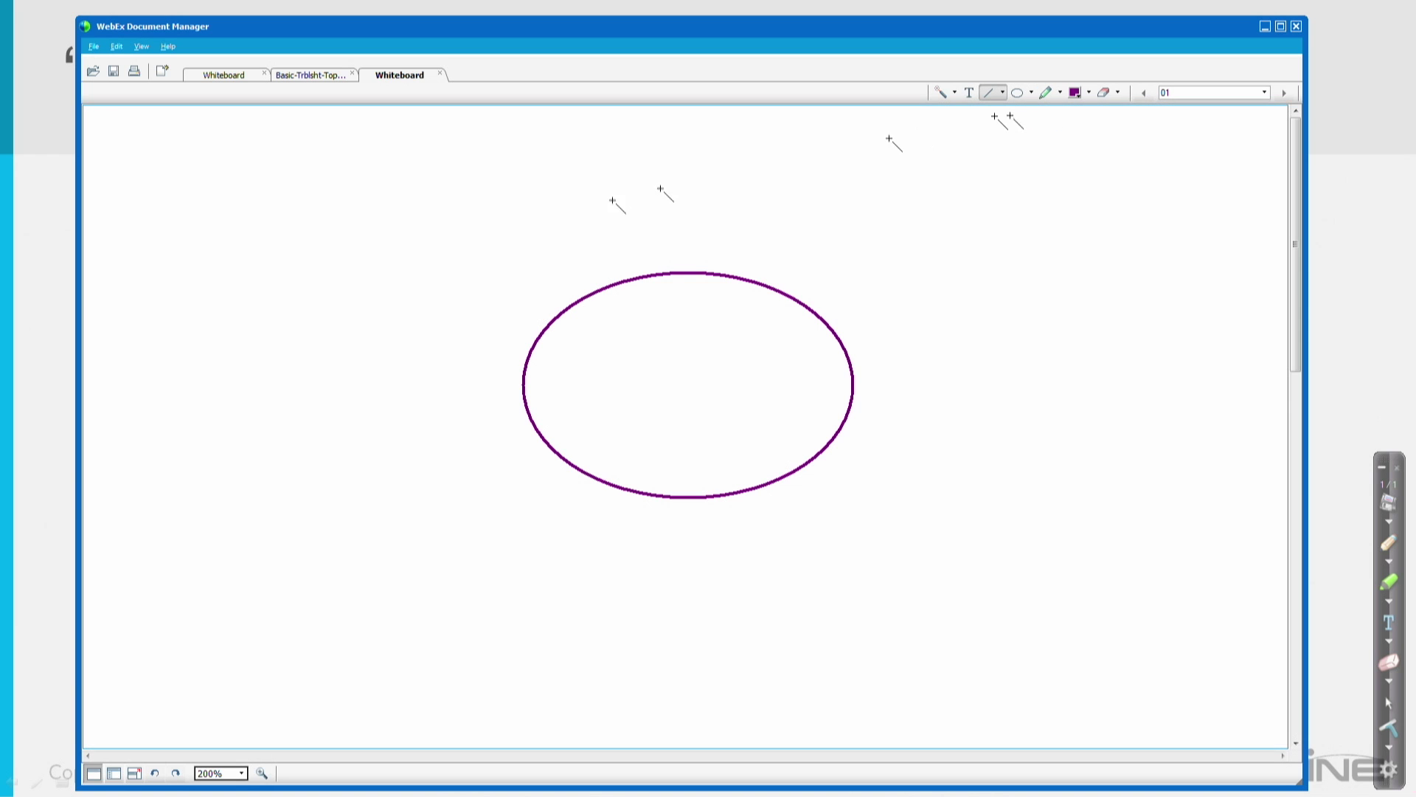
left_click_drag(348, 210, 560, 313)
left_click_drag(325, 495, 529, 433)
left_click_drag(853, 380, 1113, 377)
Label the upper-left line 'Dest-X' in red text
left_click(969, 92)
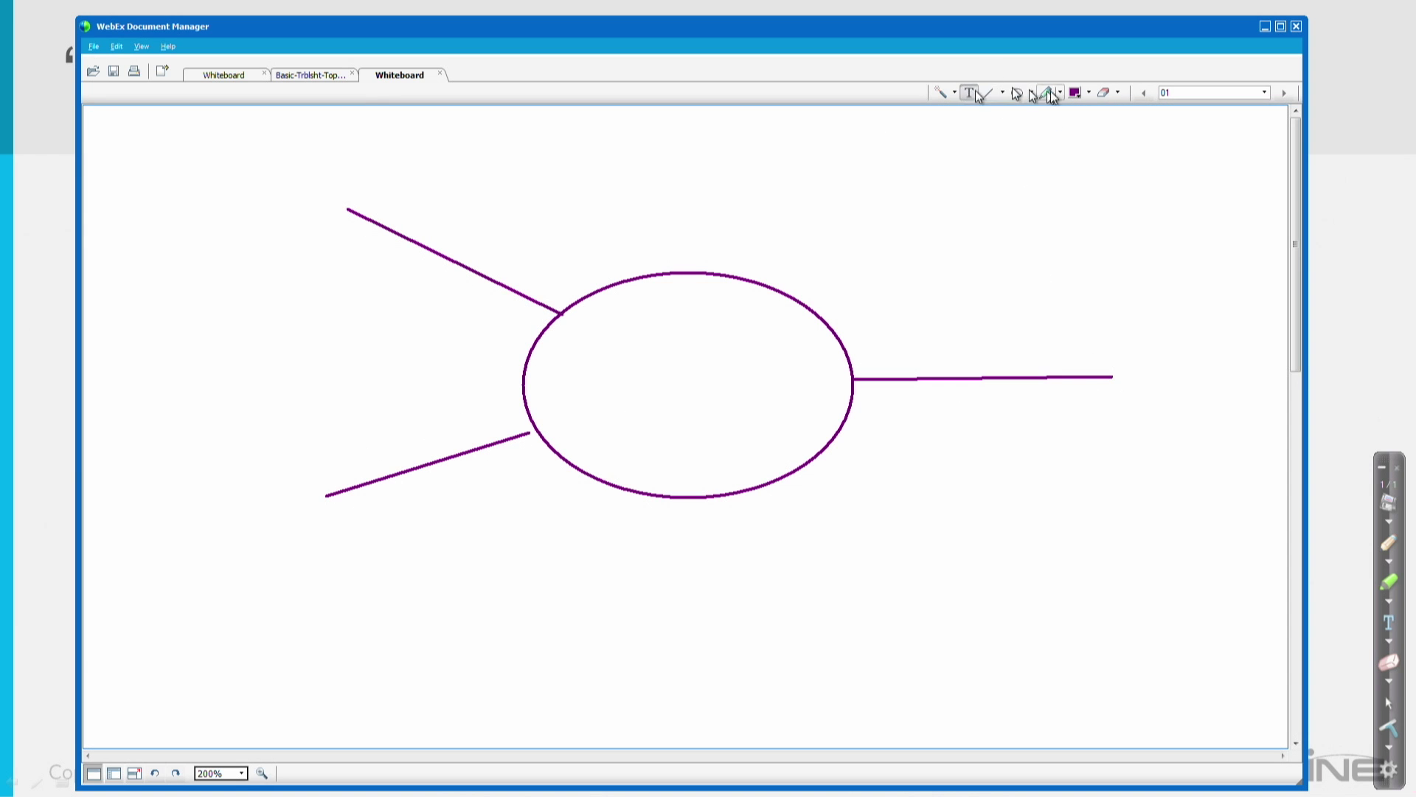
left_click(1075, 92)
left_click(1102, 117)
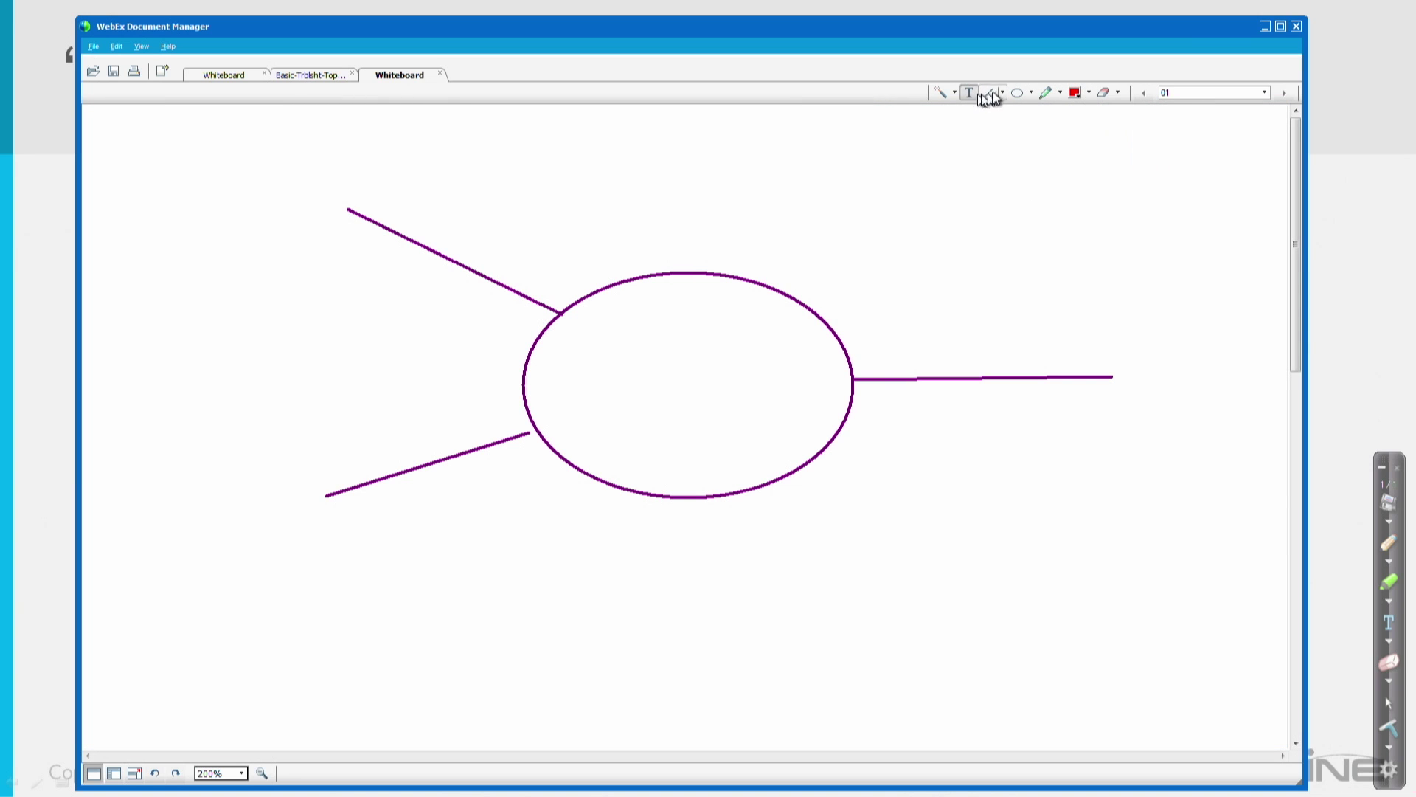
left_click(1004, 93)
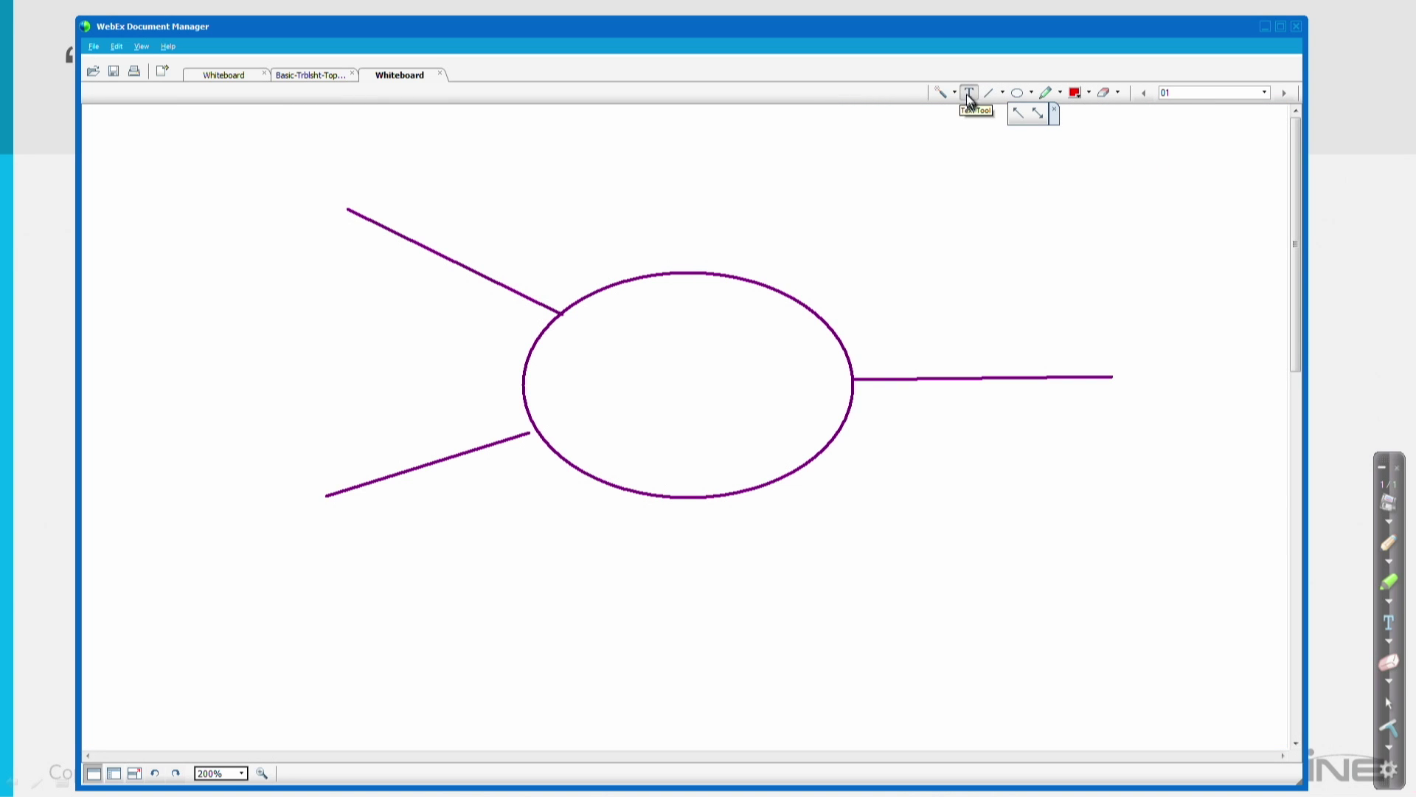
left_click(965, 94)
left_click(968, 93)
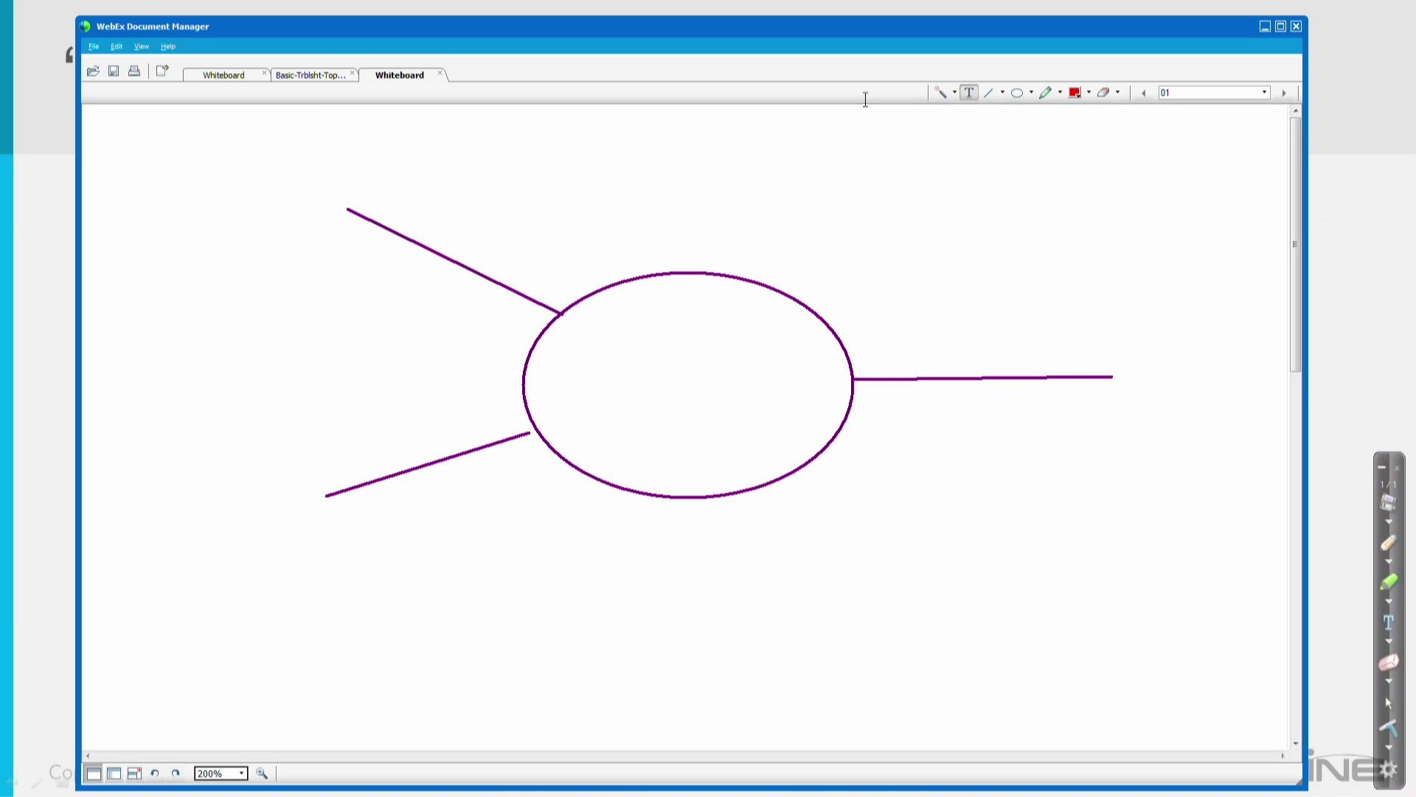
left_click(253, 195)
type("Dest-X")
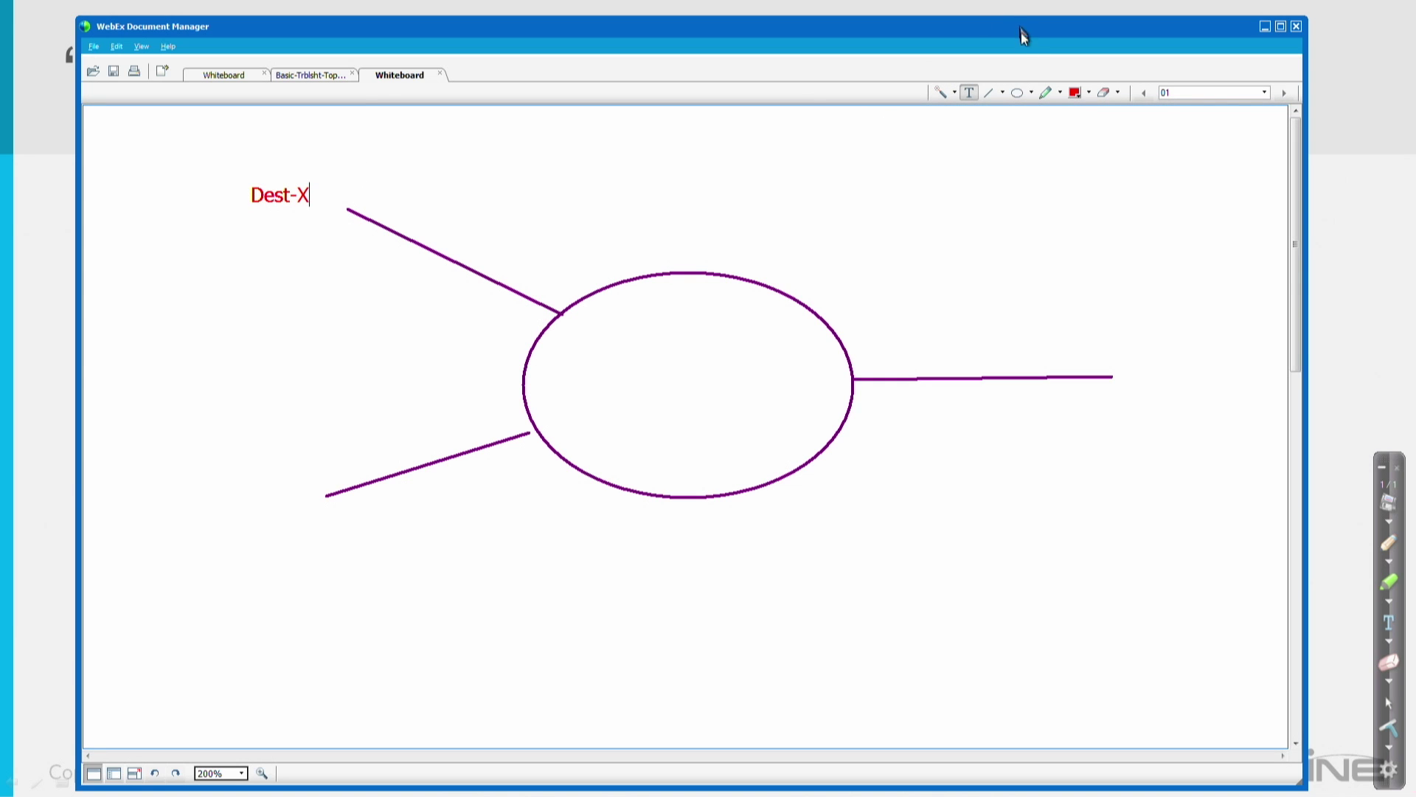
Add red arrows entering the ellipse from the right and running from its centre toward Dest-X
left_click(1003, 92)
left_click(1017, 118)
left_click_drag(1101, 343, 880, 349)
left_click(988, 95)
left_click_drag(659, 333, 384, 190)
left_click(968, 92)
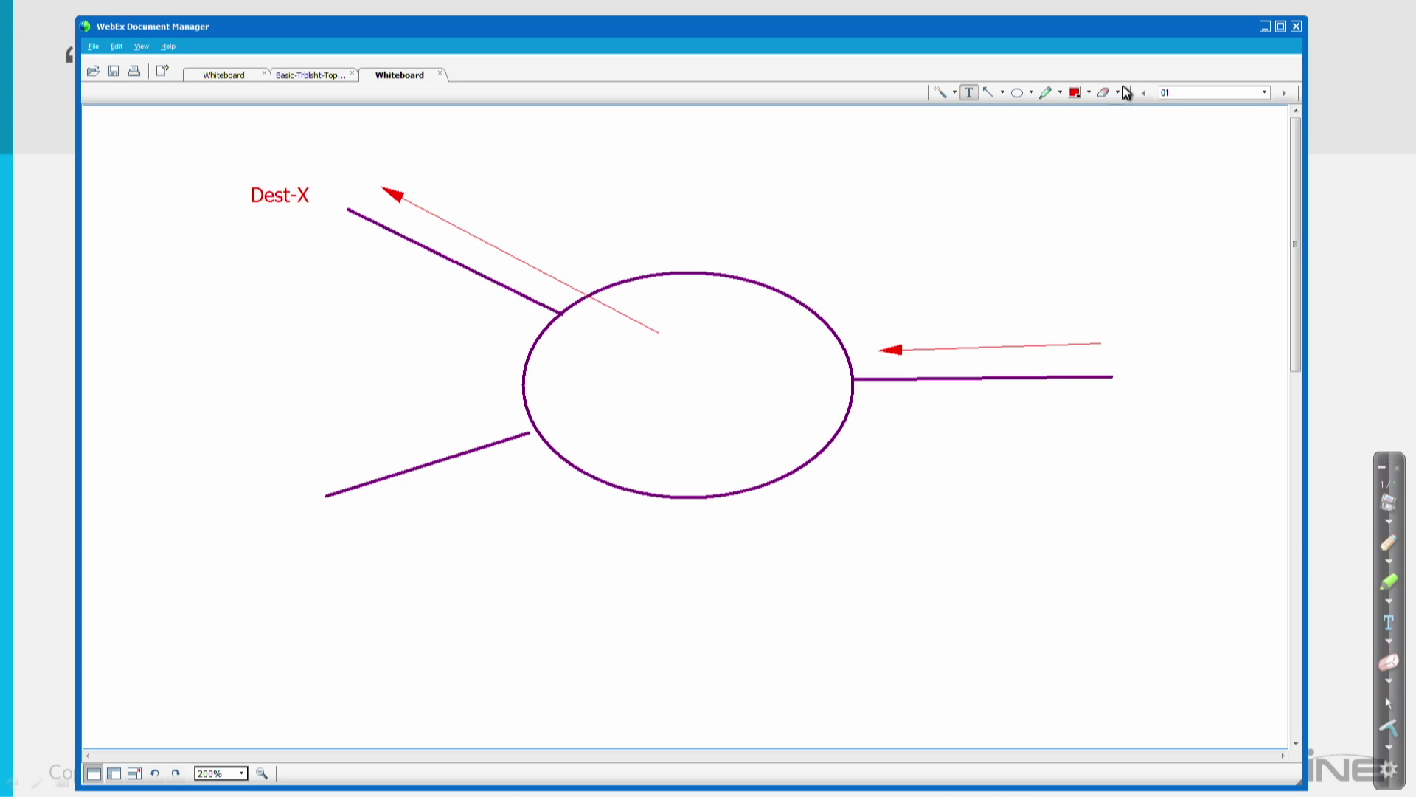
left_click(1078, 95)
Number the upper-left, lower-left and right-hand lines 1, 2 and 3 in dark blue
left_click(1122, 127)
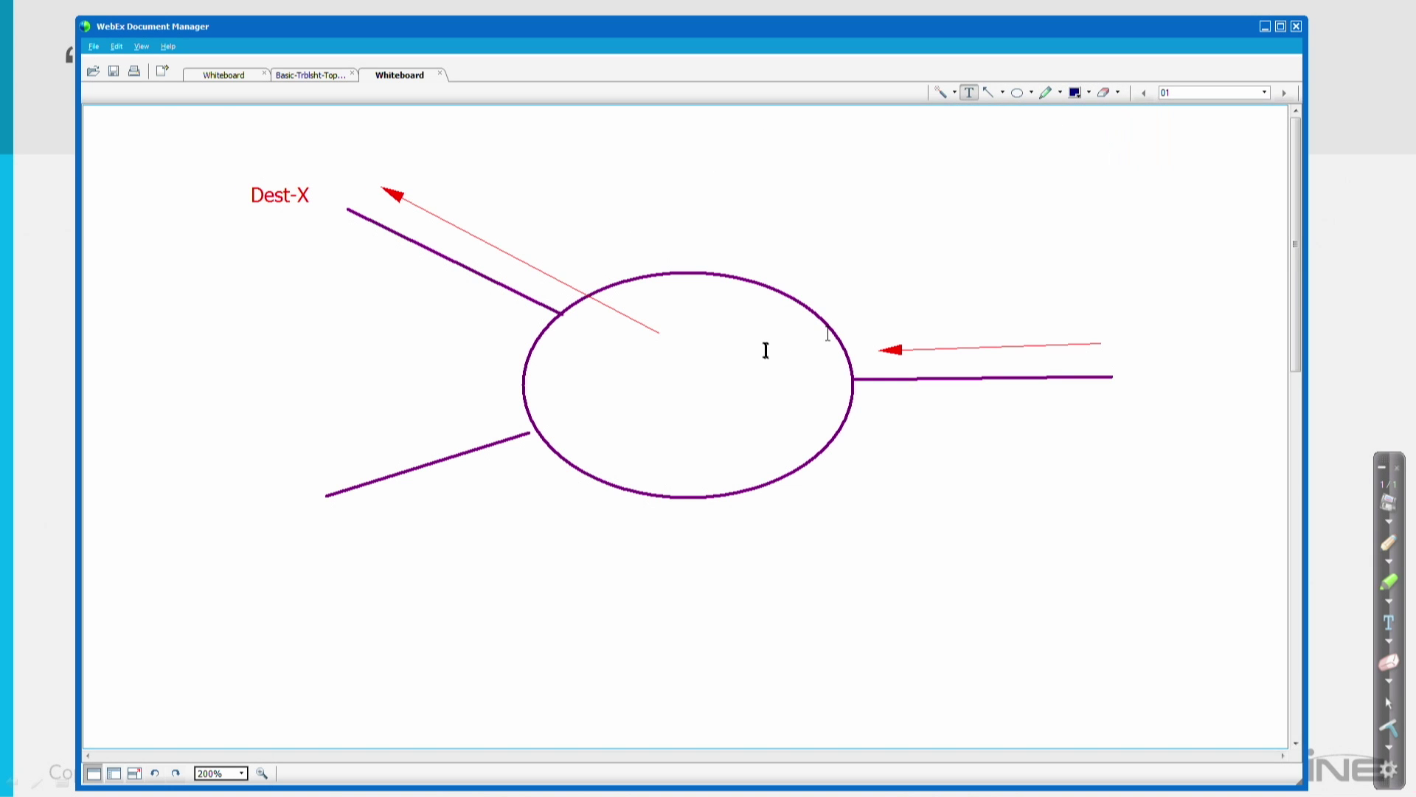
left_click(519, 325)
type("1")
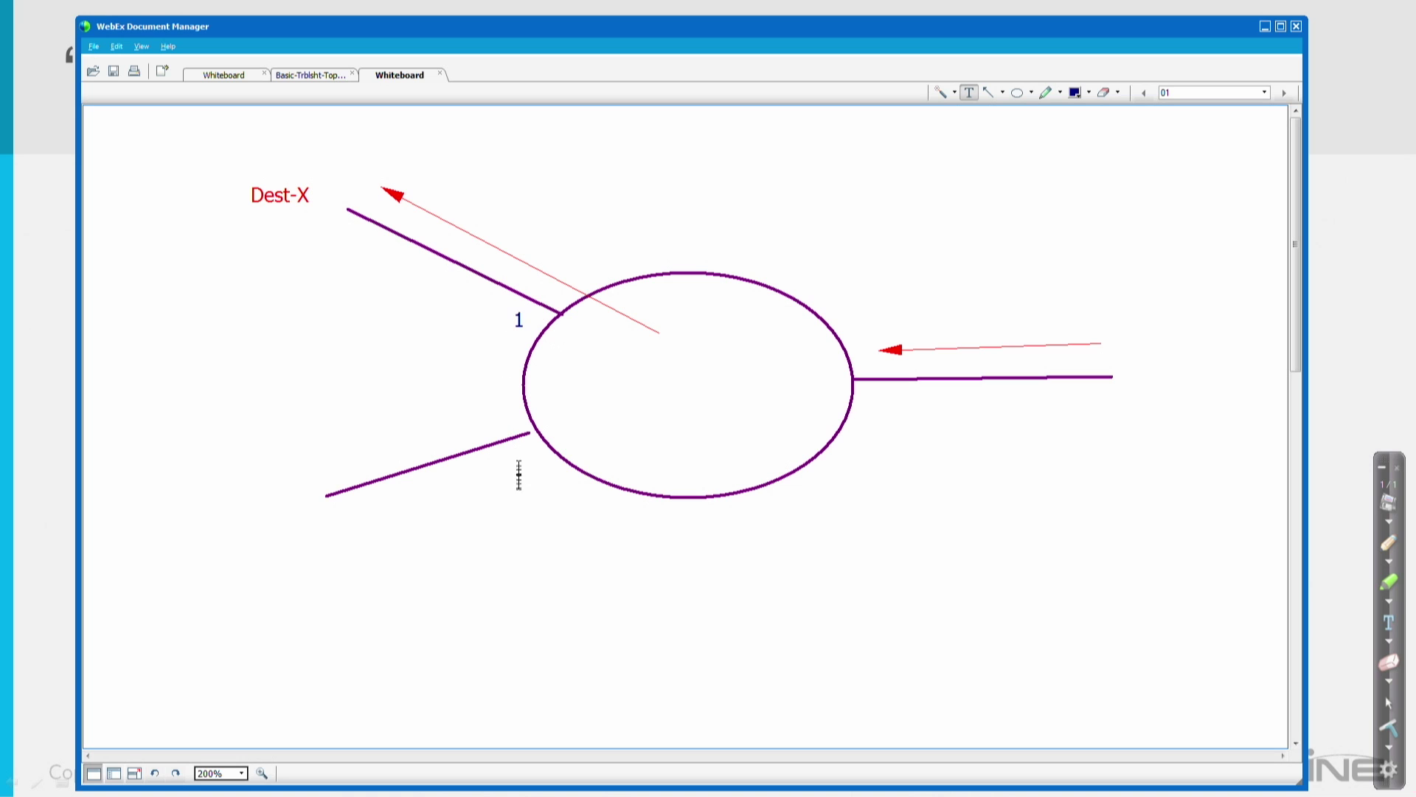
left_click(517, 451)
type("2")
left_click(864, 394)
type("3")
left_click(944, 95)
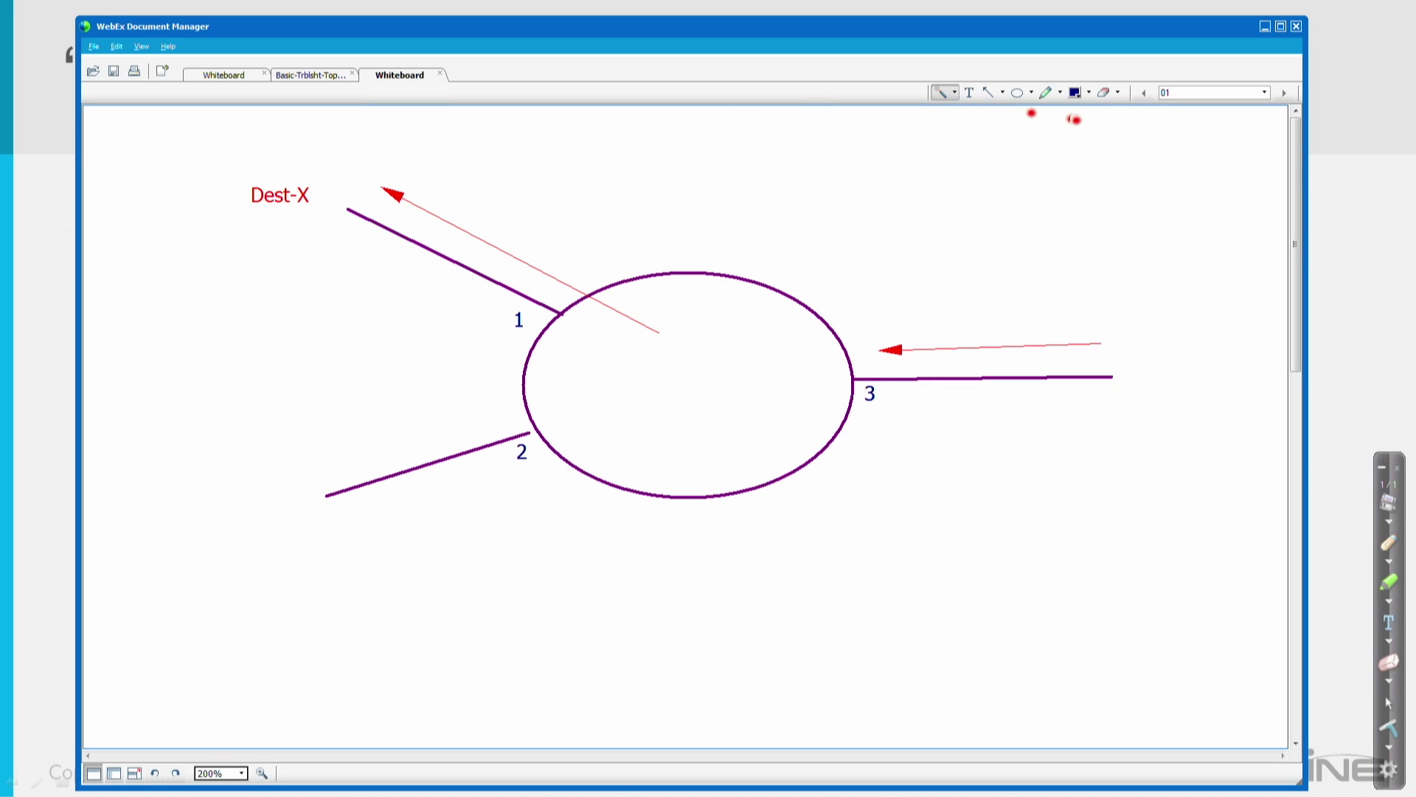
Circle interface 3, point an arrow at it, and caption it 'PBR implemented!!'
left_click(1017, 92)
left_click_drag(814, 356, 908, 435)
left_click(991, 92)
left_click_drag(955, 481, 903, 432)
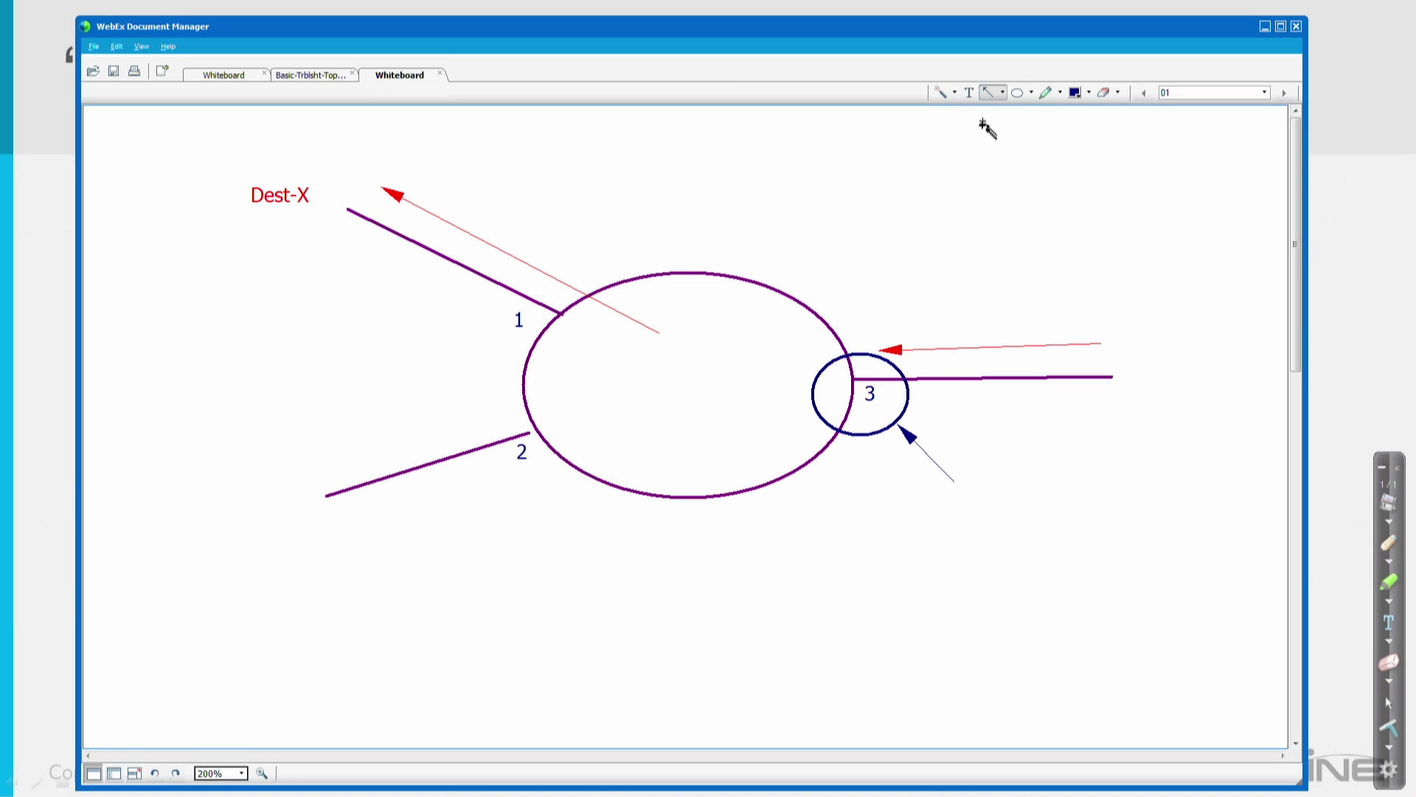
left_click(969, 92)
left_click(922, 507)
type("PBR implement")
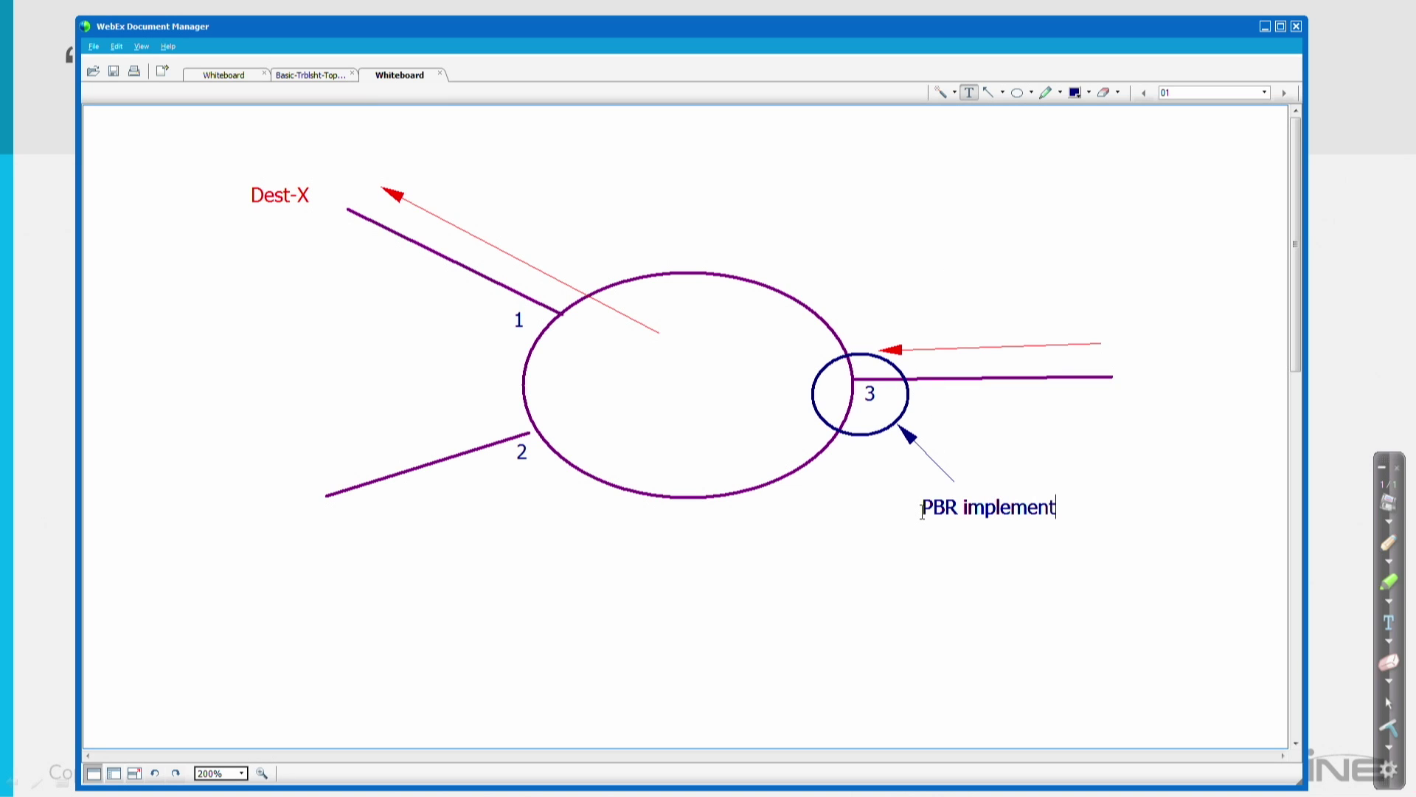
type("ed!!")
left_click(940, 92)
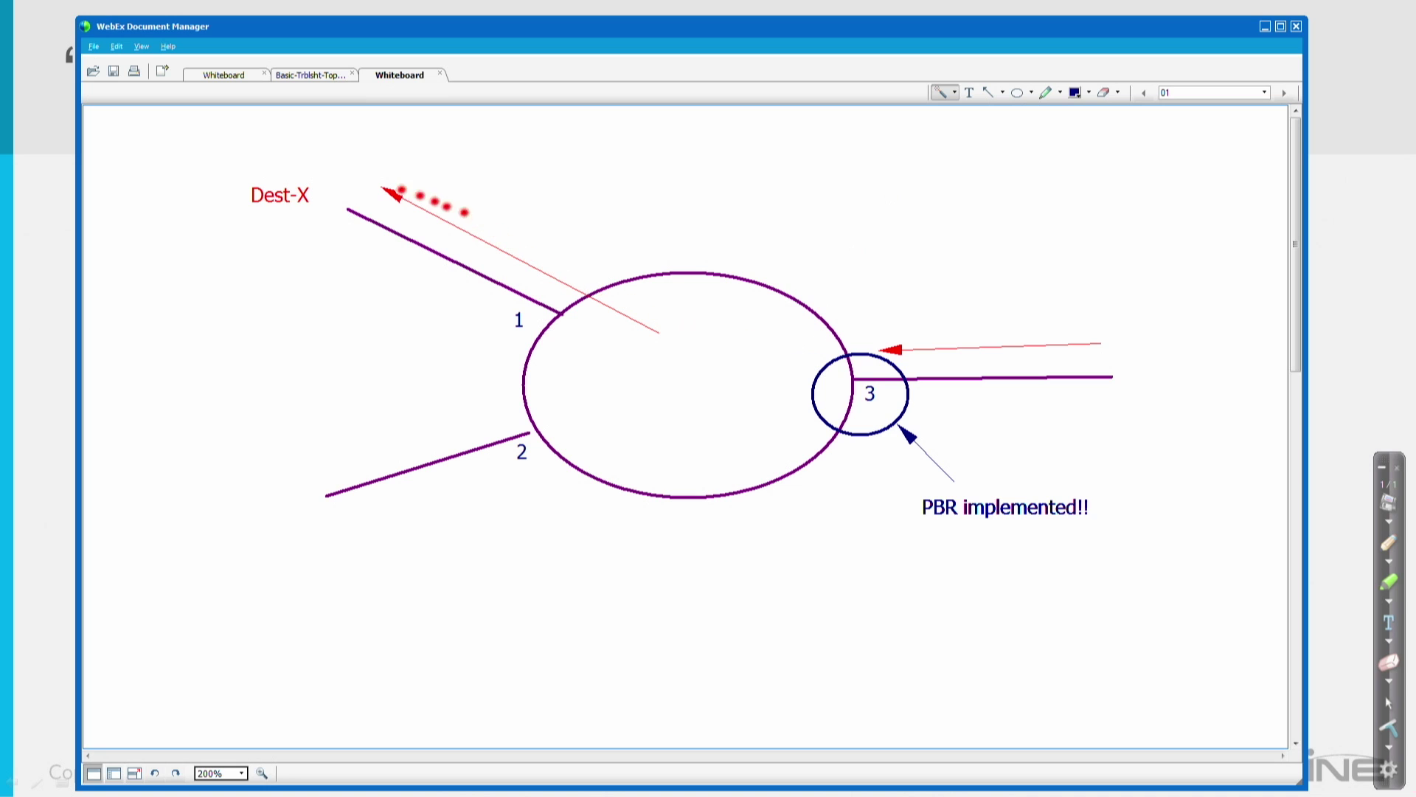
Draw a magenta arrow from interface 3 out past interface 2
left_click(1088, 92)
left_click(1156, 127)
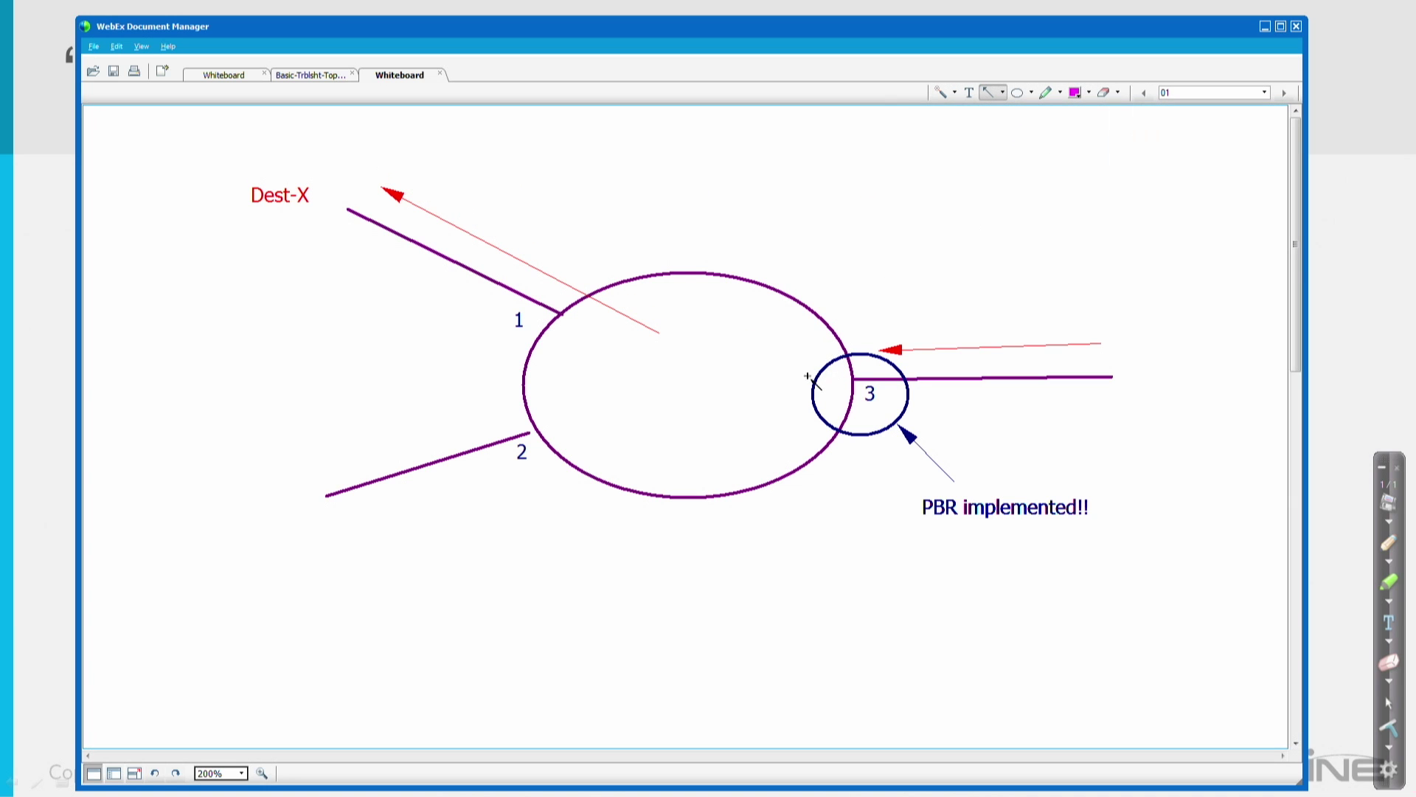
left_click_drag(805, 376, 331, 454)
left_click(942, 92)
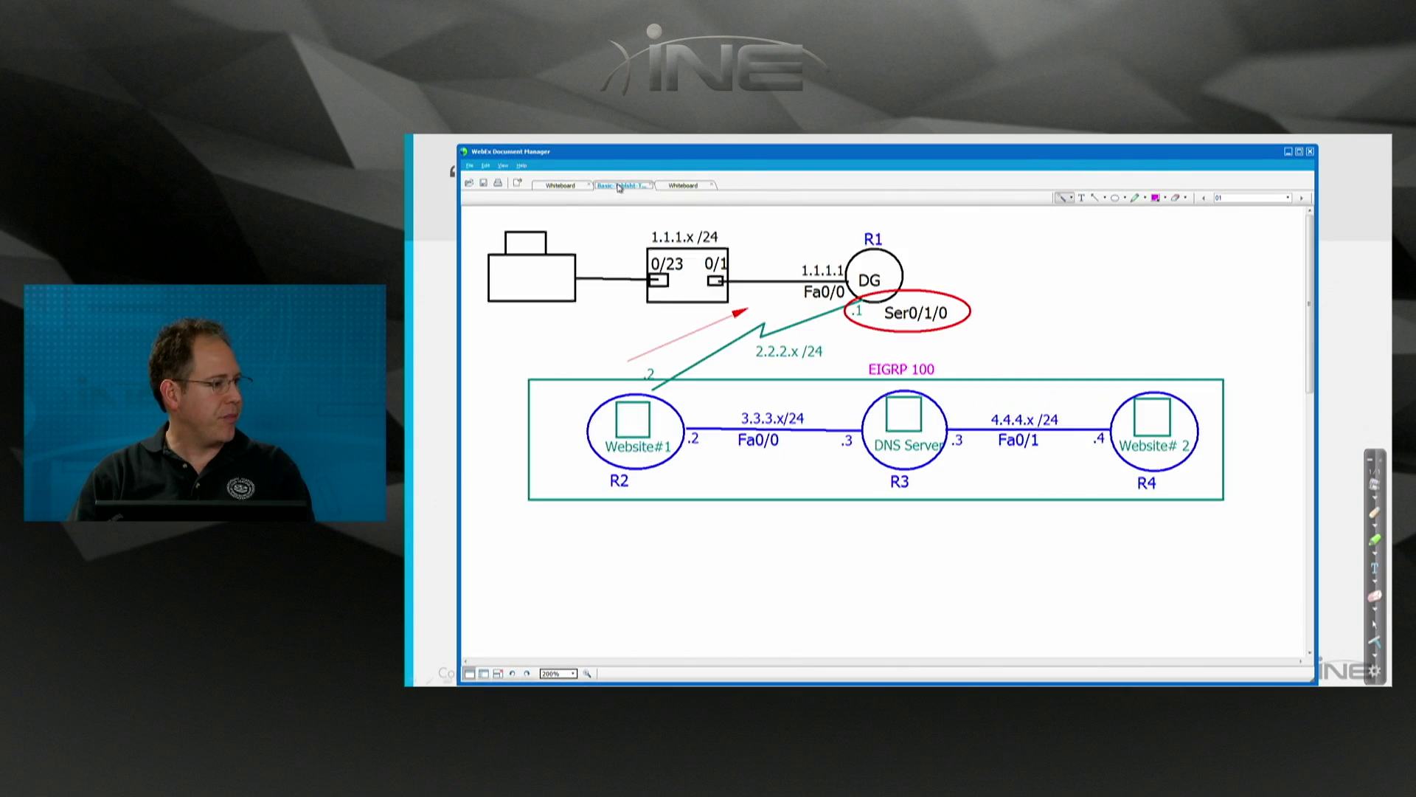
Erase the red arrow near R2 and the red ellipse around Ser0/1/0
left_click(1176, 197)
left_click(664, 343)
left_click(952, 296)
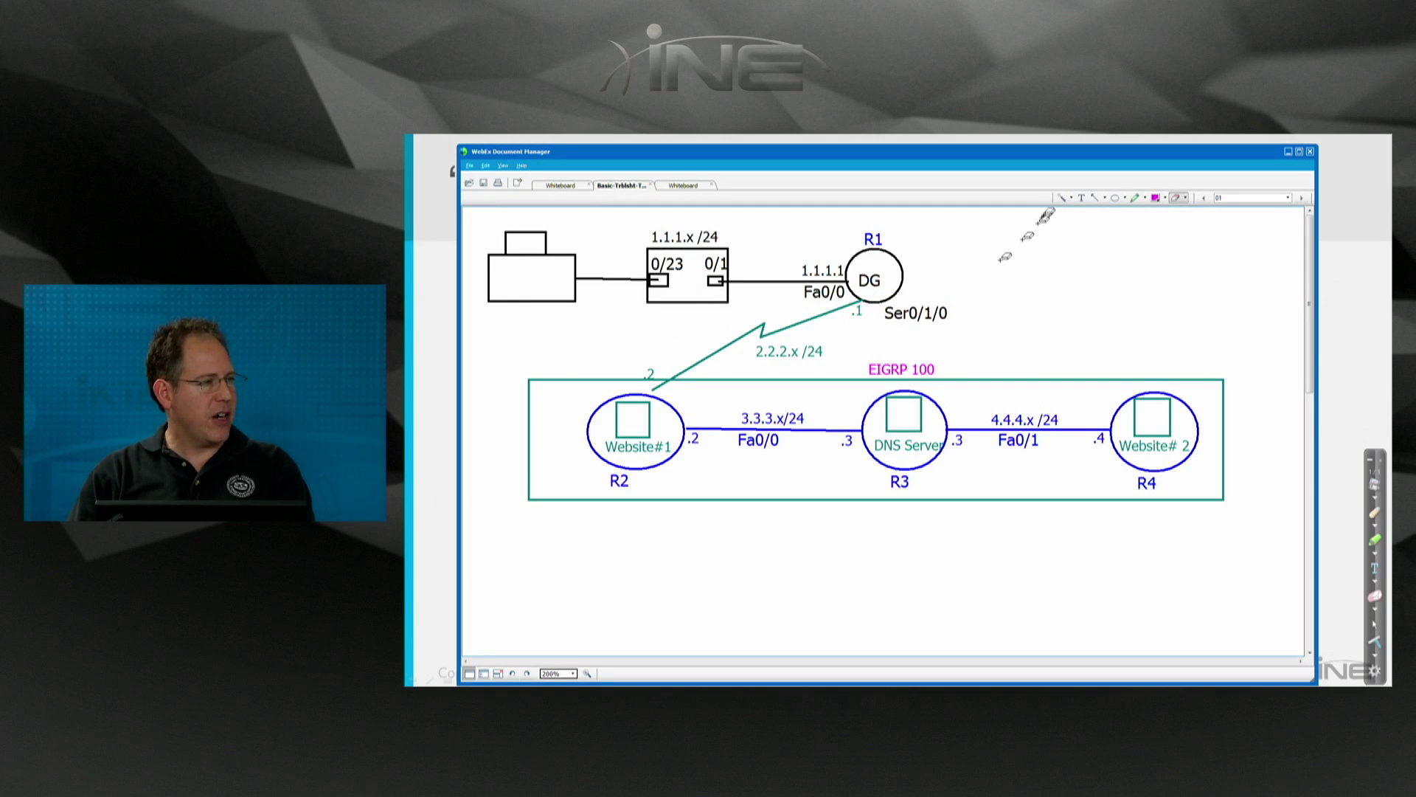
Draw a new link right from R1's DG circle and label it 'Fa0/1 5.5.5.5'
left_click(1098, 197)
left_click(1164, 198)
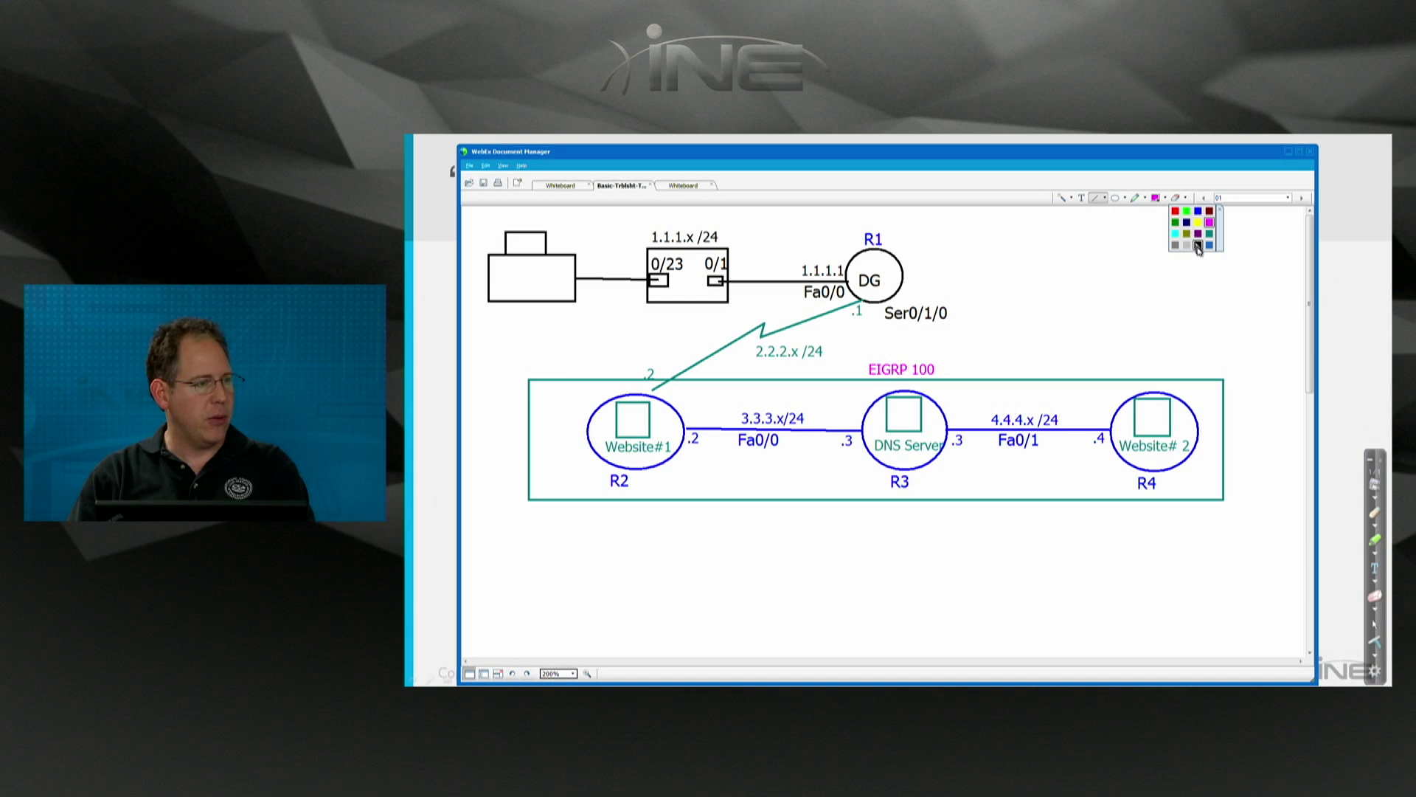
left_click(1198, 246)
left_click_drag(902, 282, 1108, 281)
left_click(1082, 198)
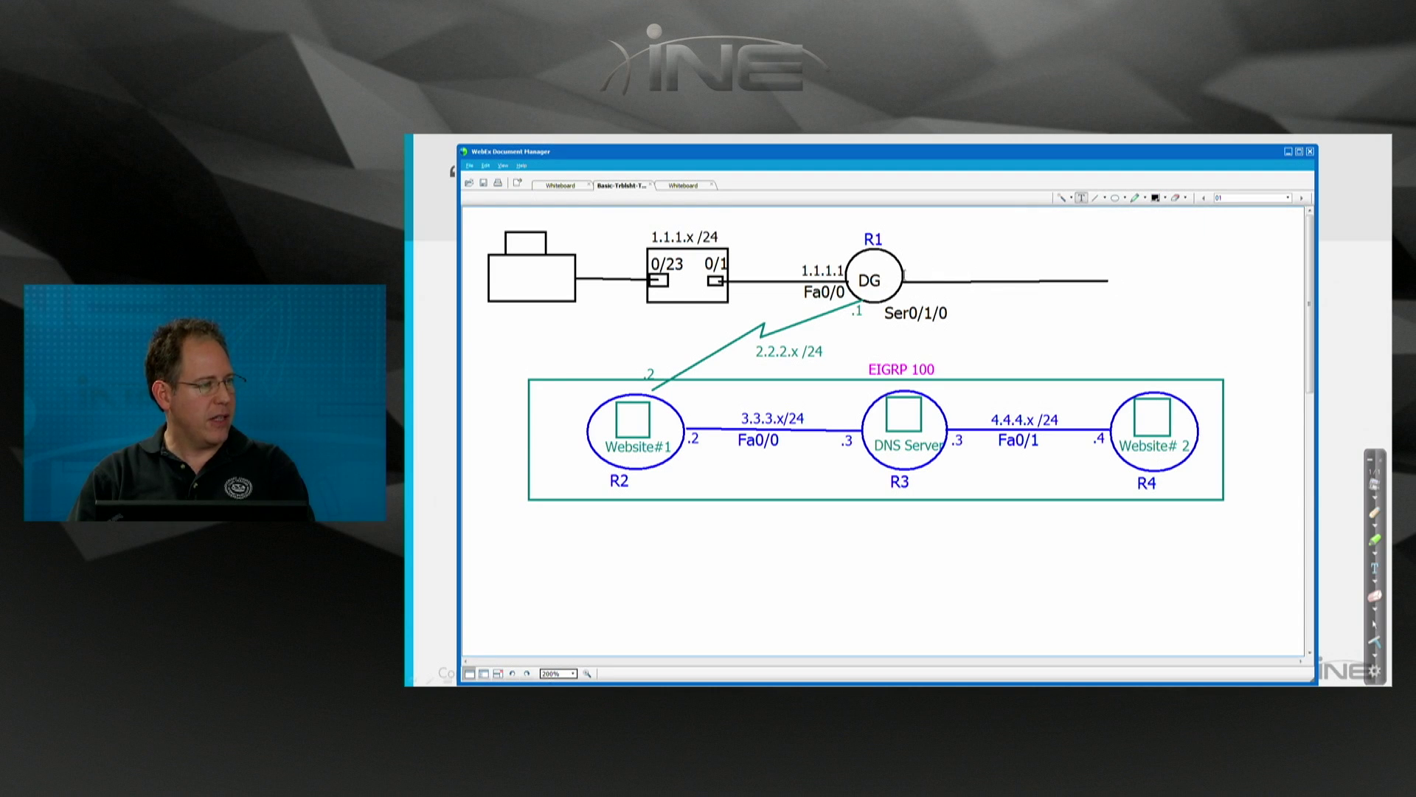
left_click(904, 275)
type("Fa0/1")
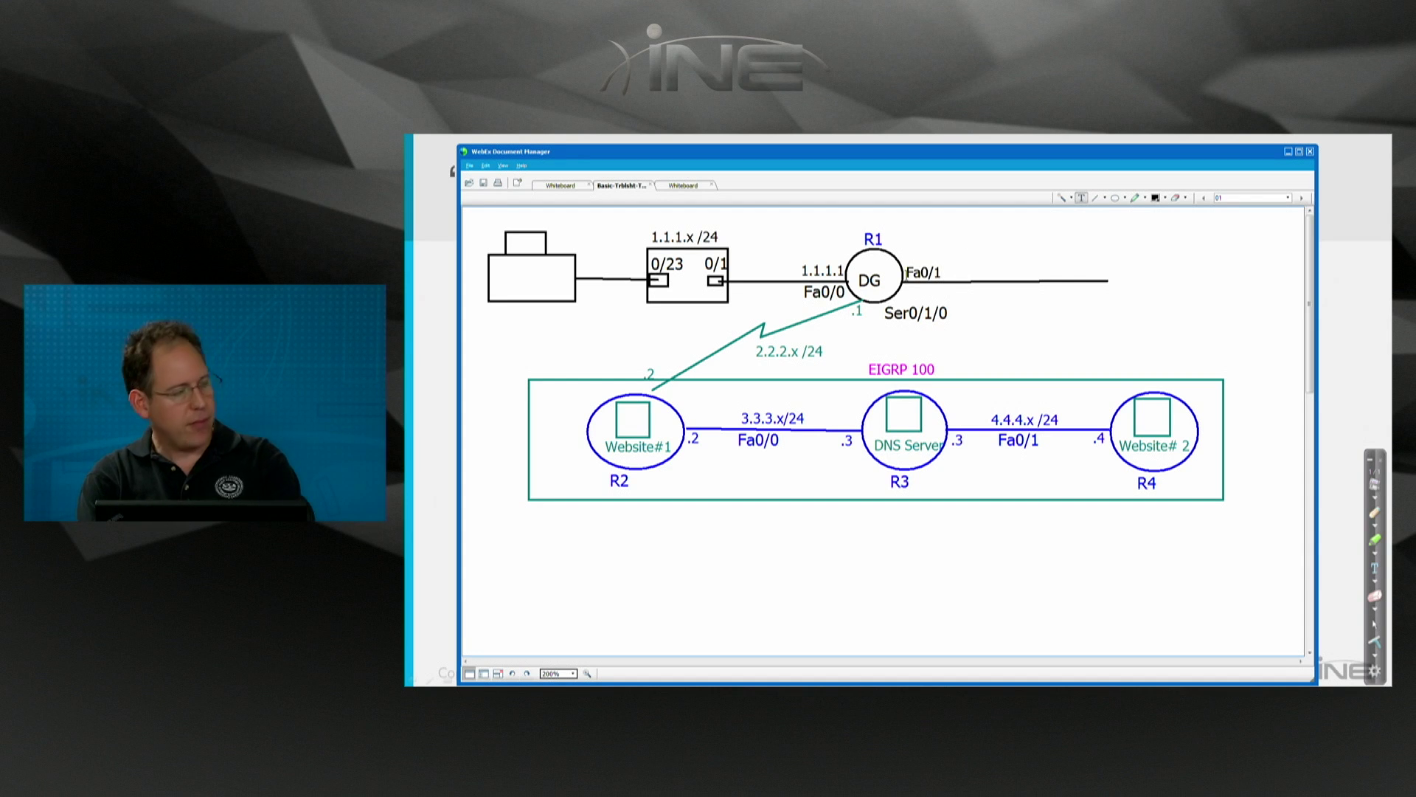
type(" 5.5.5.5")
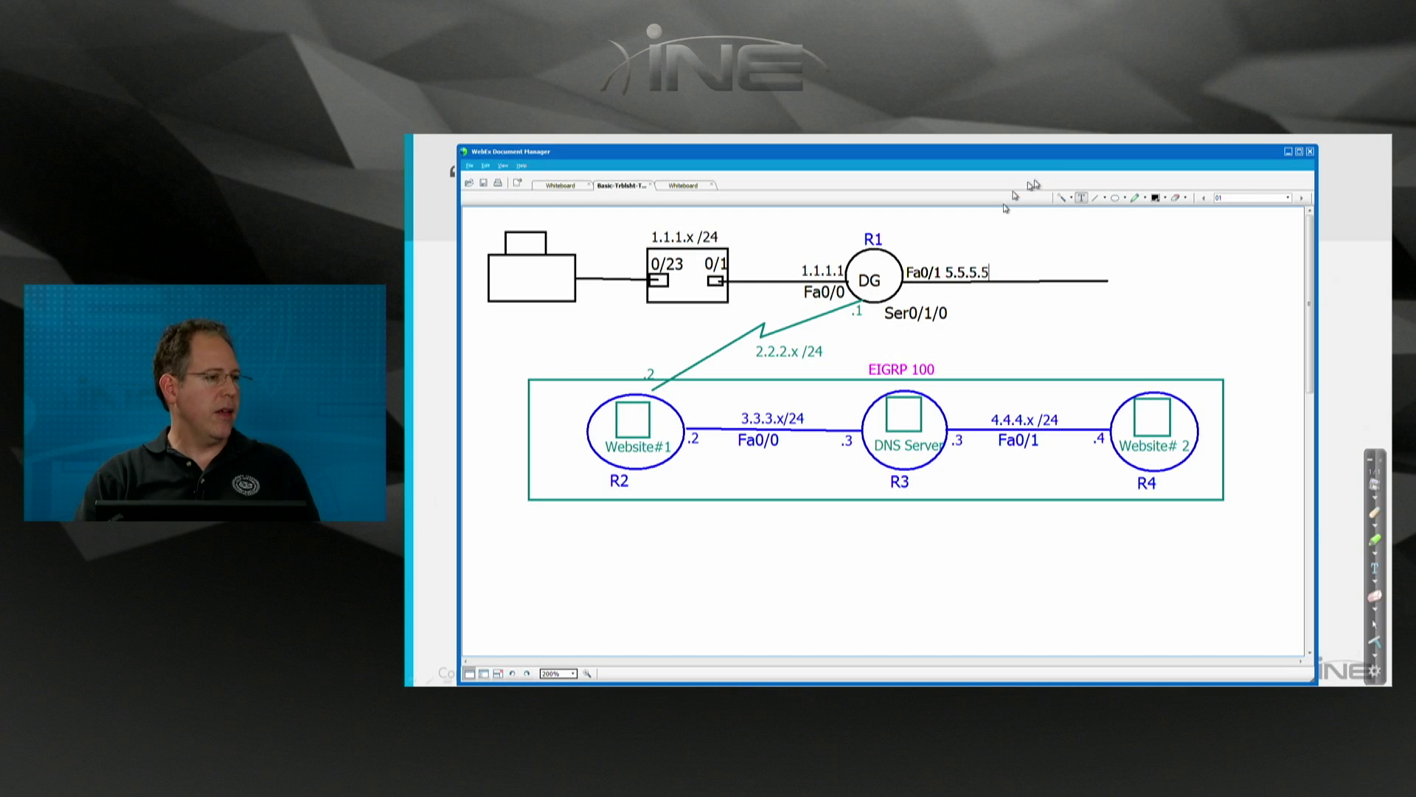
left_click(1062, 198)
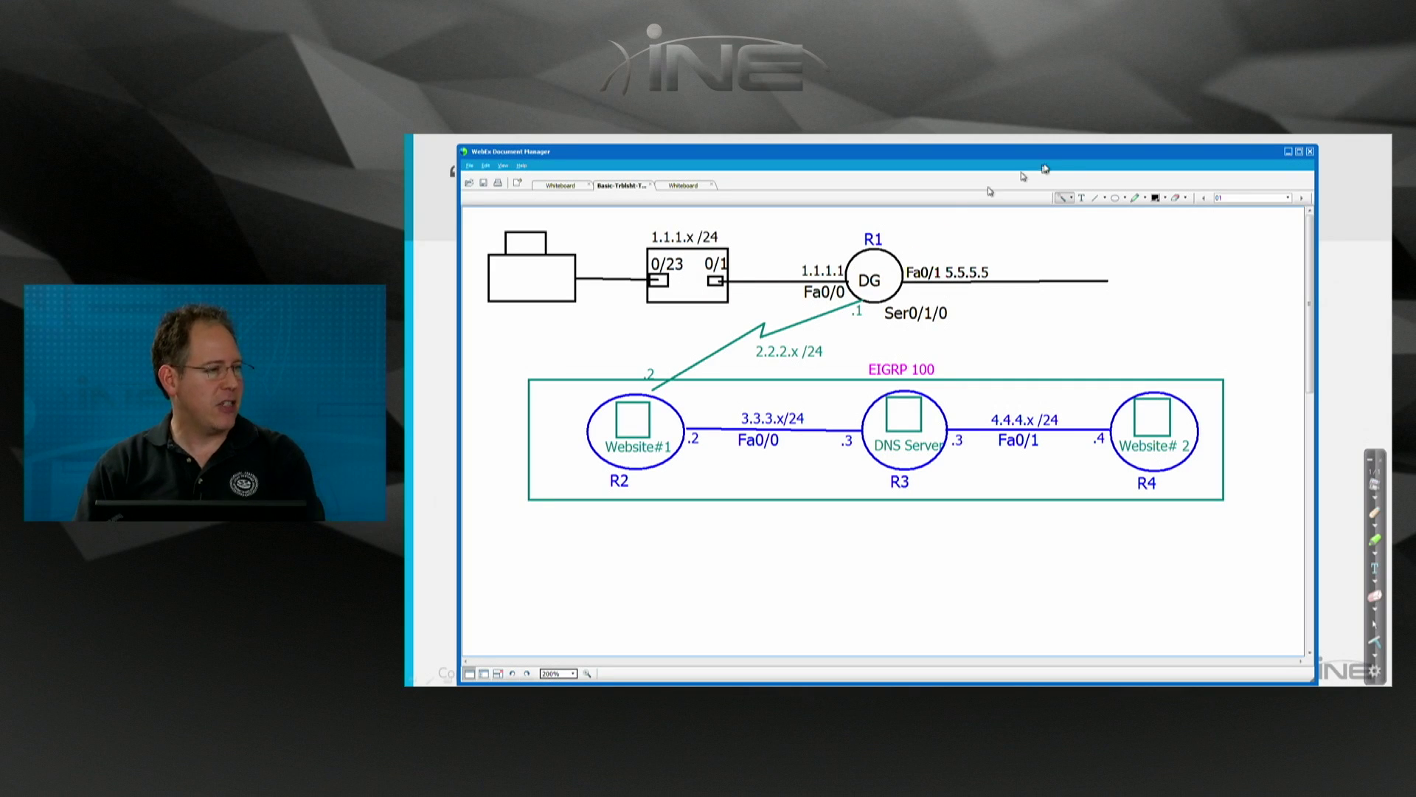
Write the default-route note 'D 0.0.0.0 /0 5.5.5.6' above R1
left_click(1081, 198)
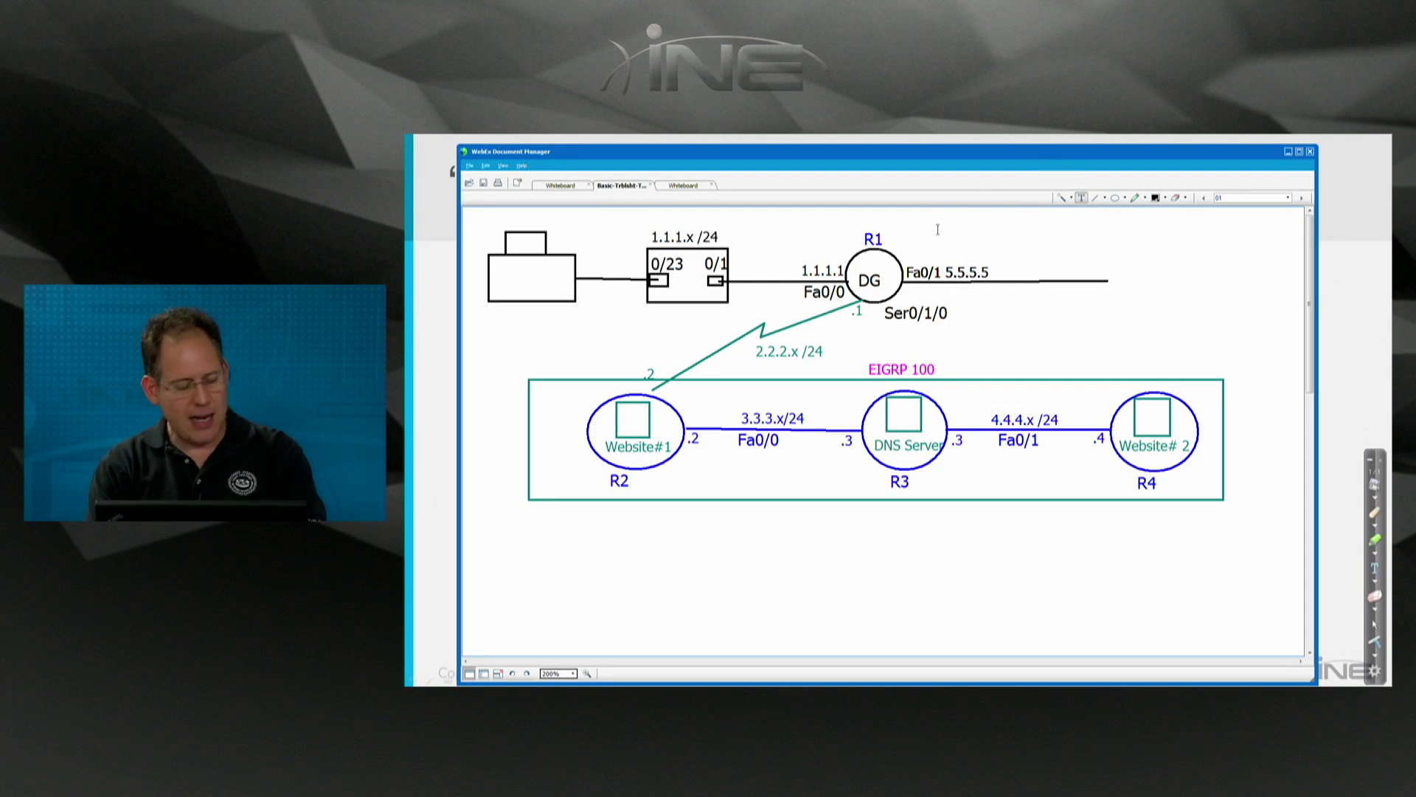
left_click(937, 230)
type("D 0.0.0.0 /0")
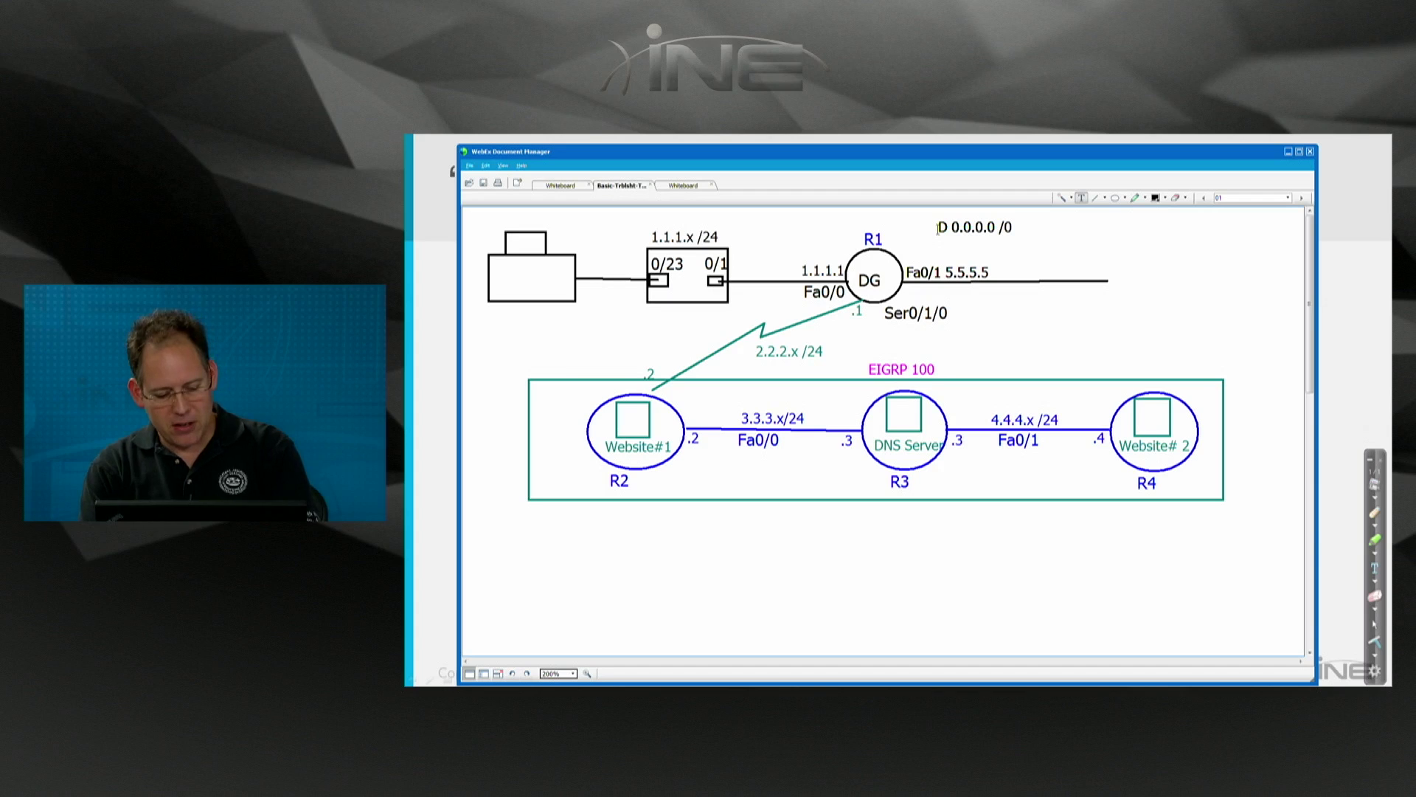
type("  5.5.5.6")
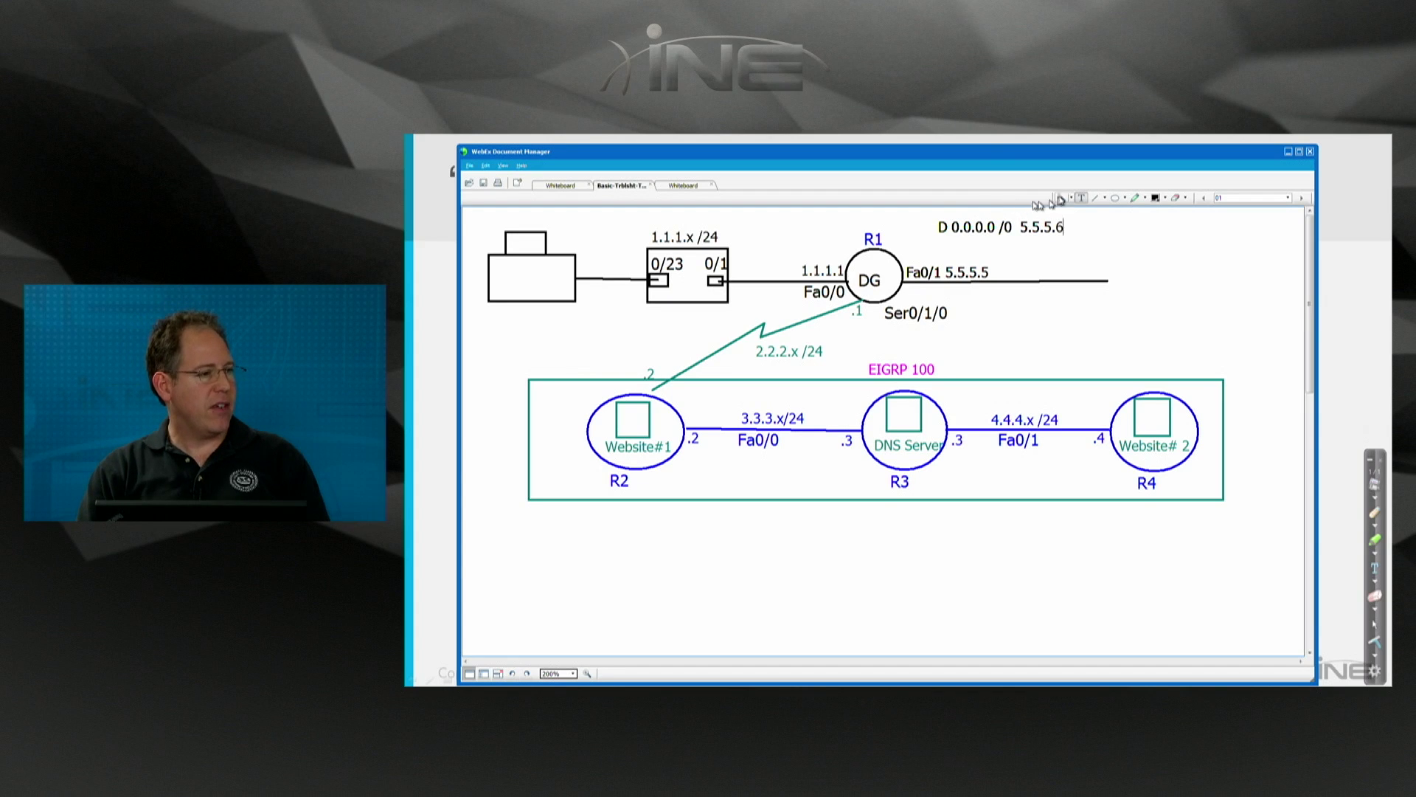
left_click(1062, 198)
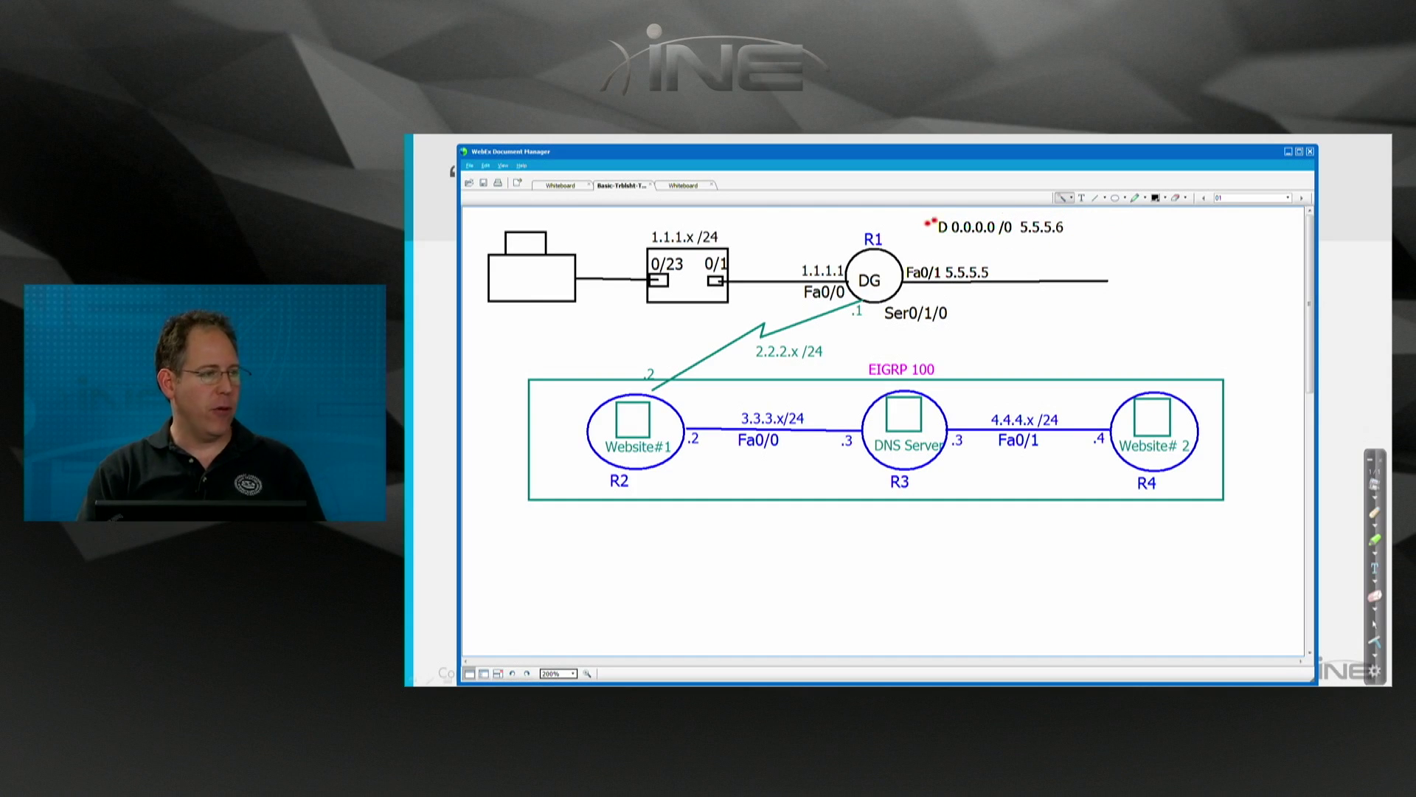
left_click(1178, 197)
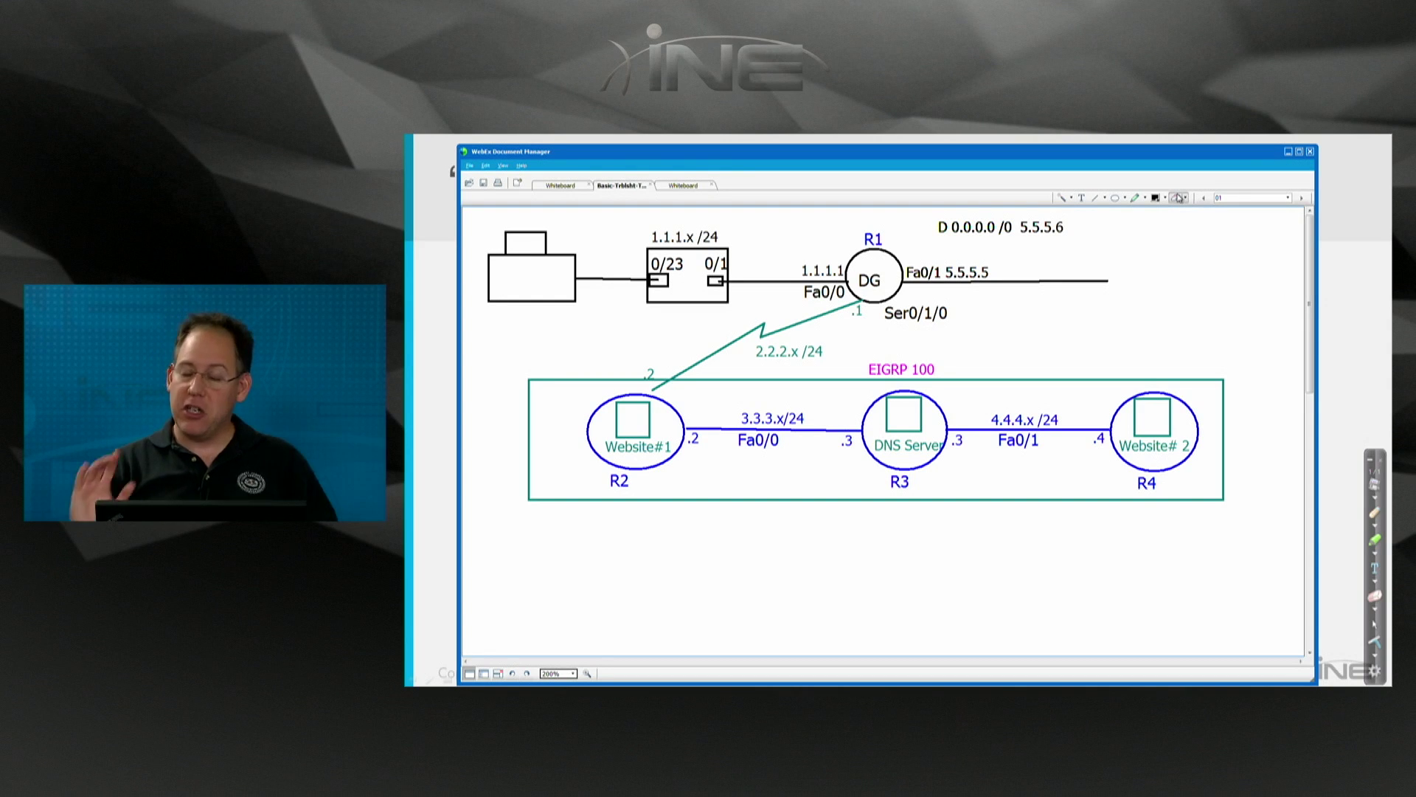